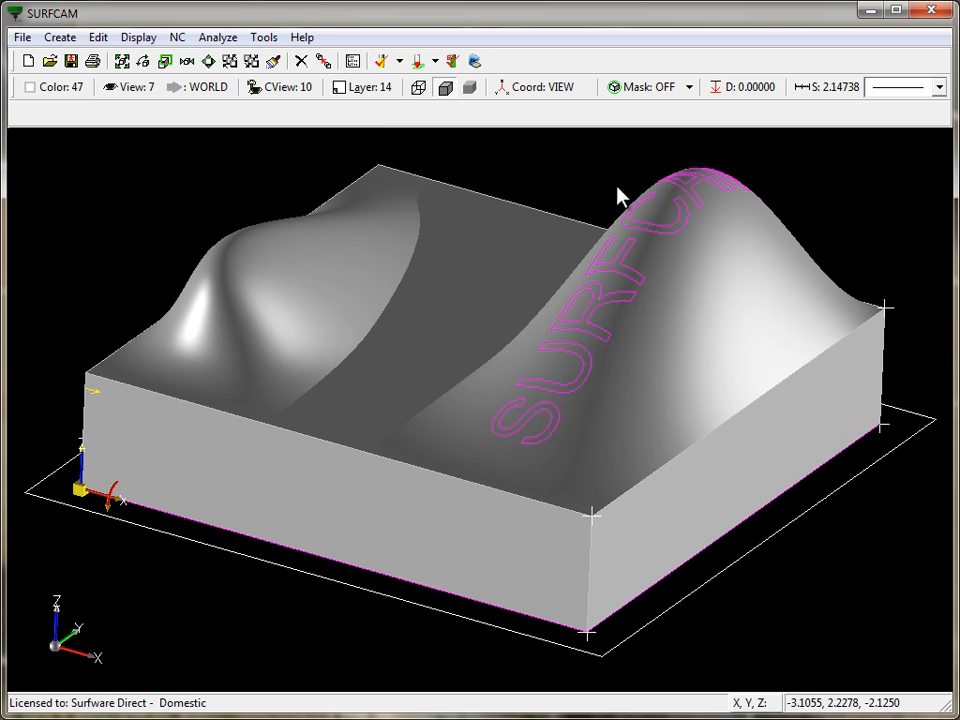
left_click(265, 38)
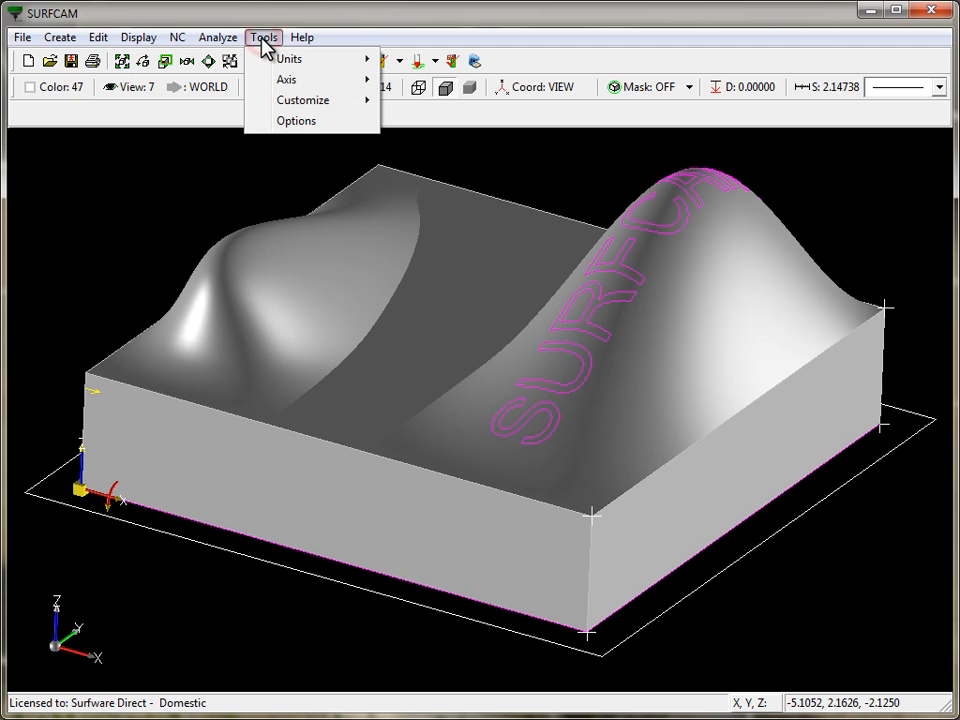
left_click(298, 124)
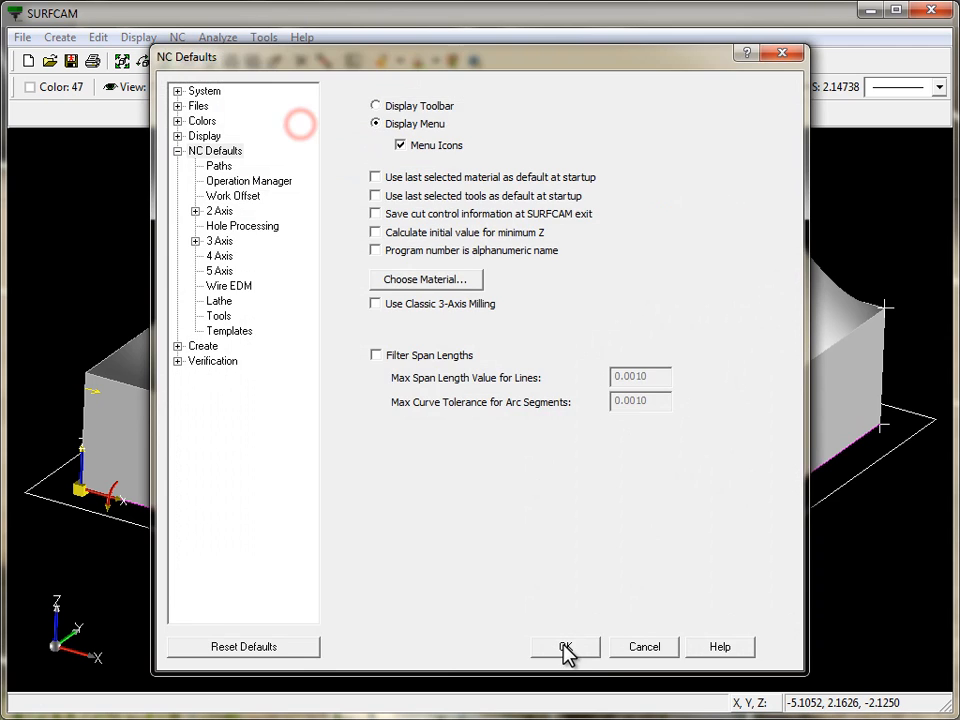
double_click(220, 152)
double_click(216, 152)
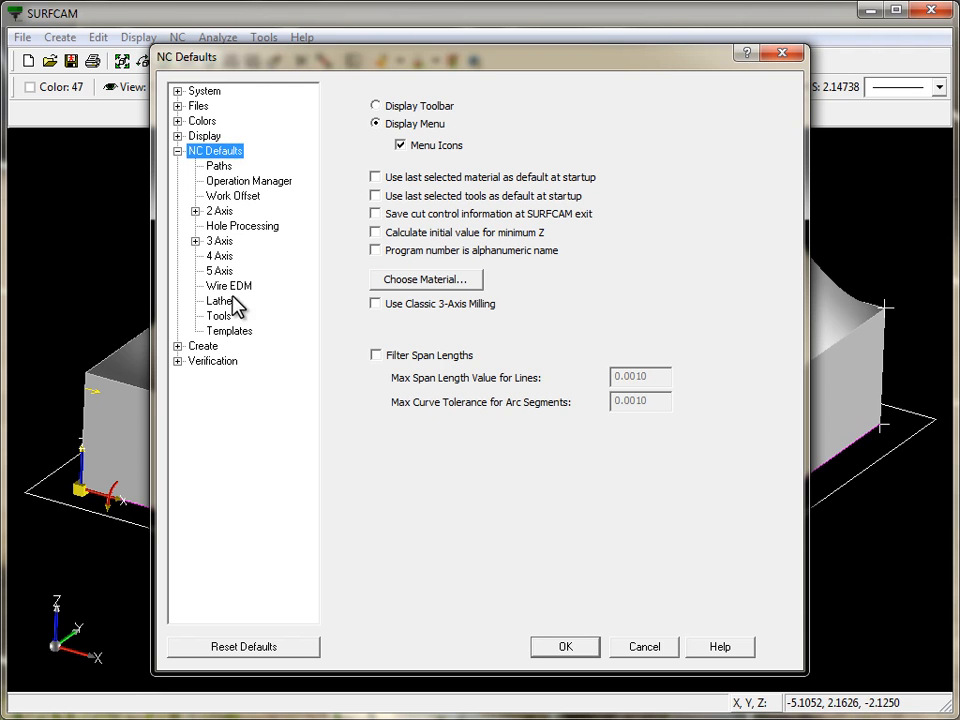
left_click(376, 304)
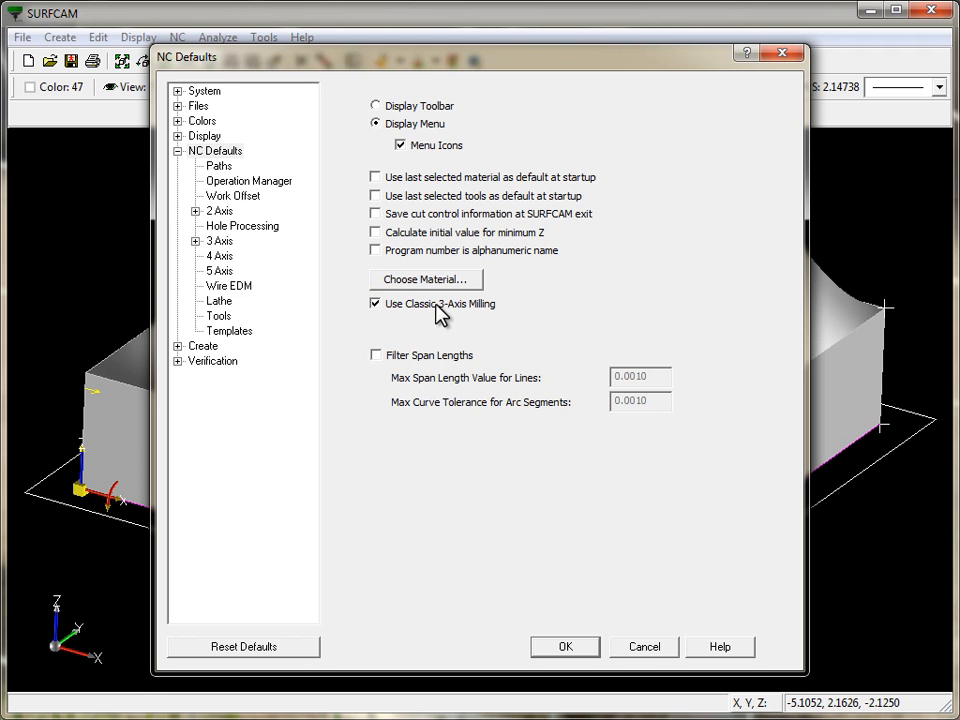
left_click(647, 650)
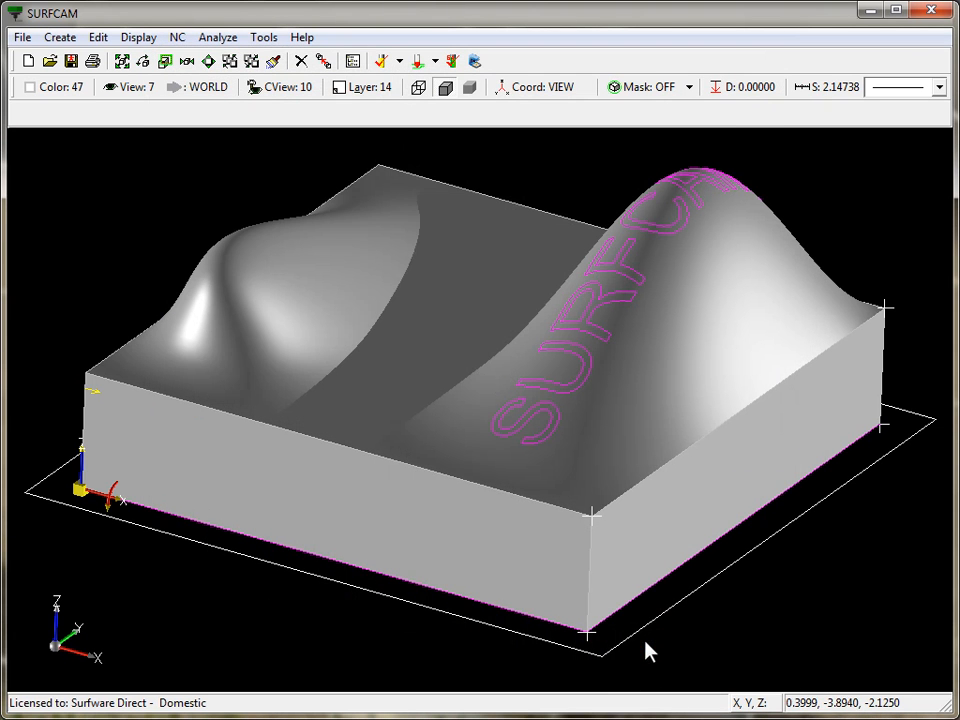
- Start a 3-axis Z Rough toolpath, select all visible surfaces as cut surfaces, and accept Bottom Profile material of height 2
left_click(177, 38)
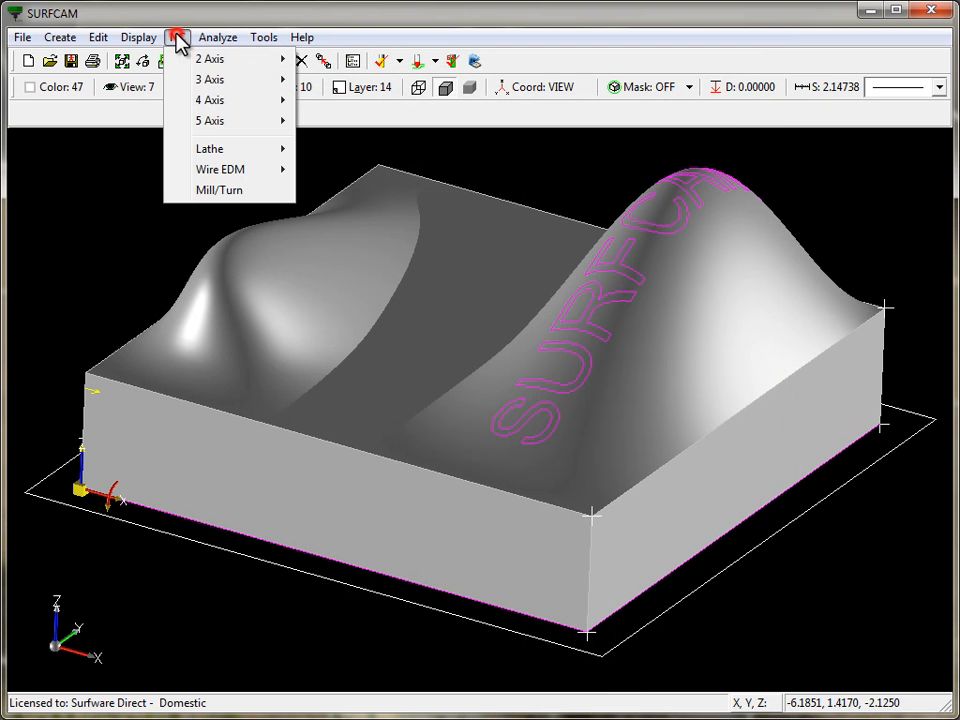
mouse_move(205, 80)
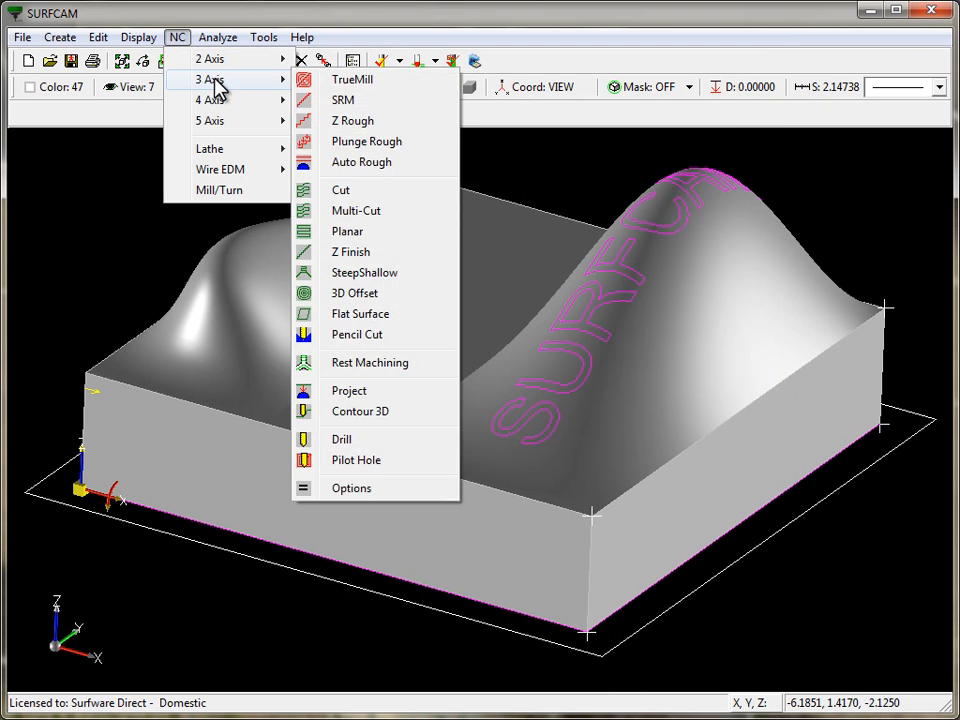
left_click(350, 121)
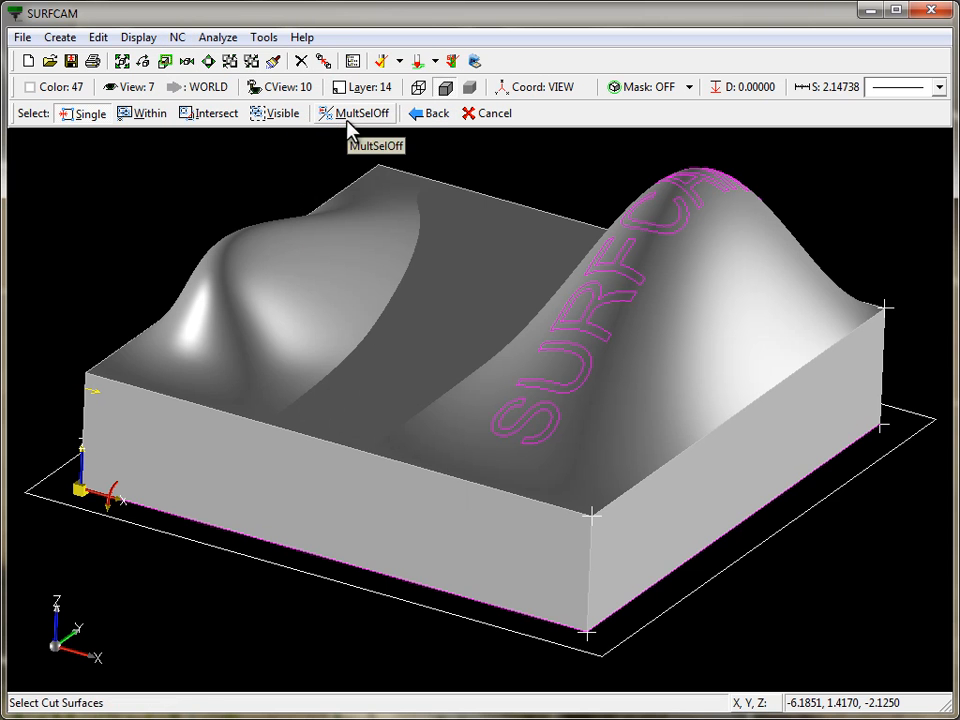
left_click(279, 115)
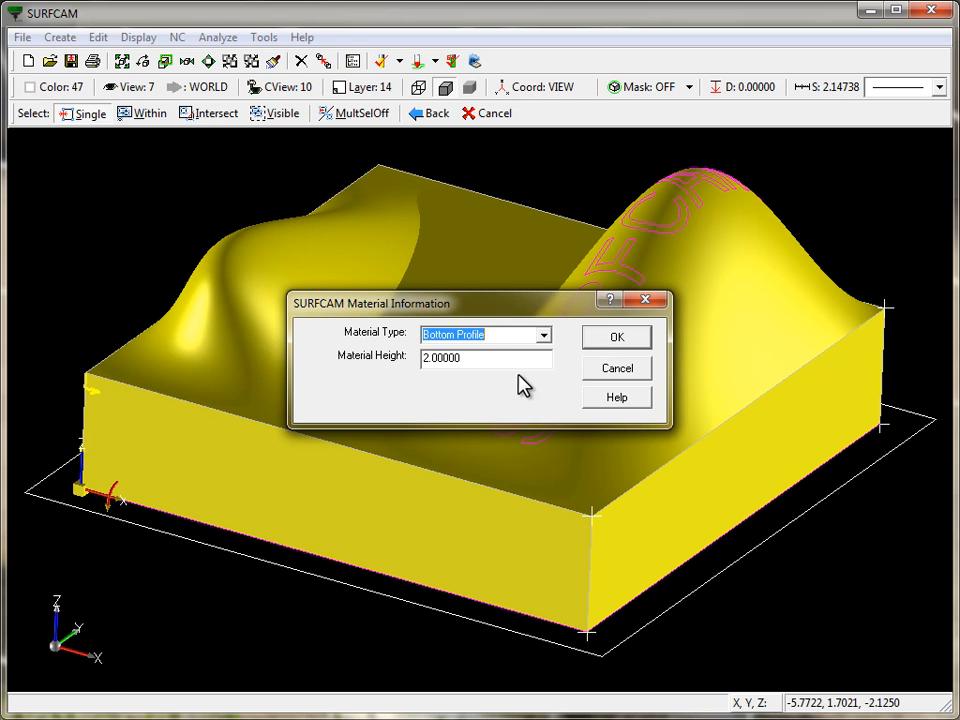
left_click(617, 340)
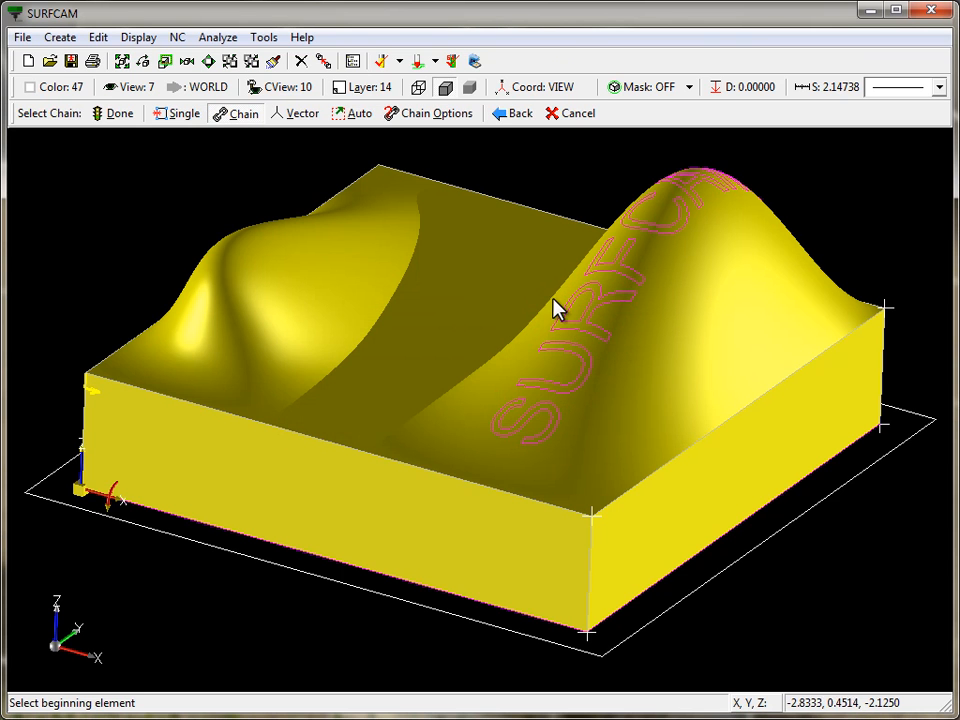
- Set the selection mask to Mask 1 and chain-select the block's bottom edge as the material profile
right_click(424, 313)
mouse_move(514, 490)
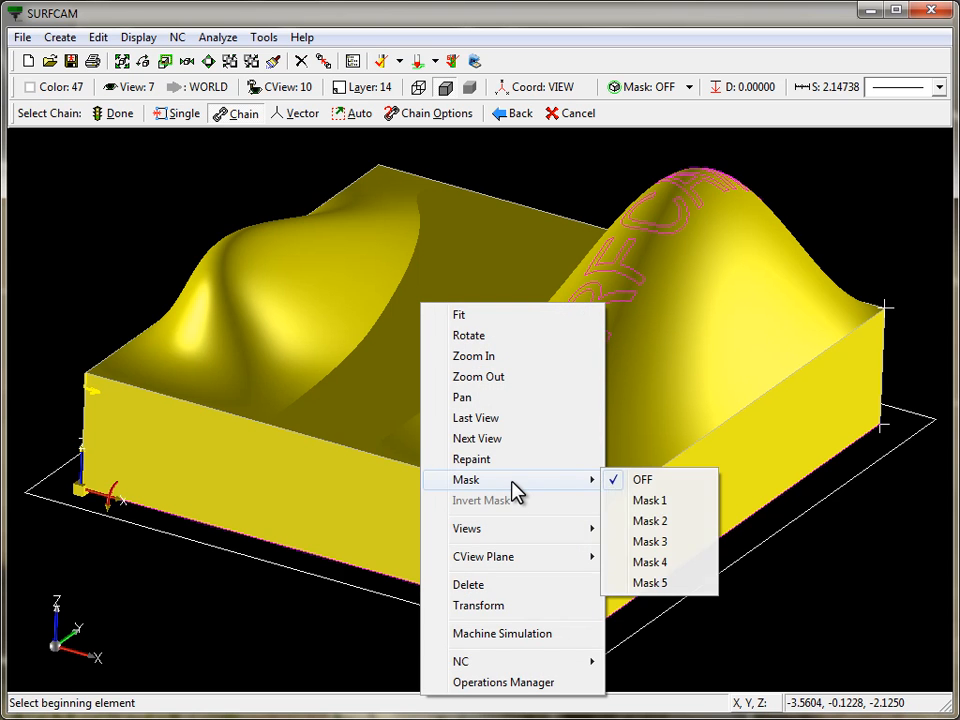
left_click(650, 500)
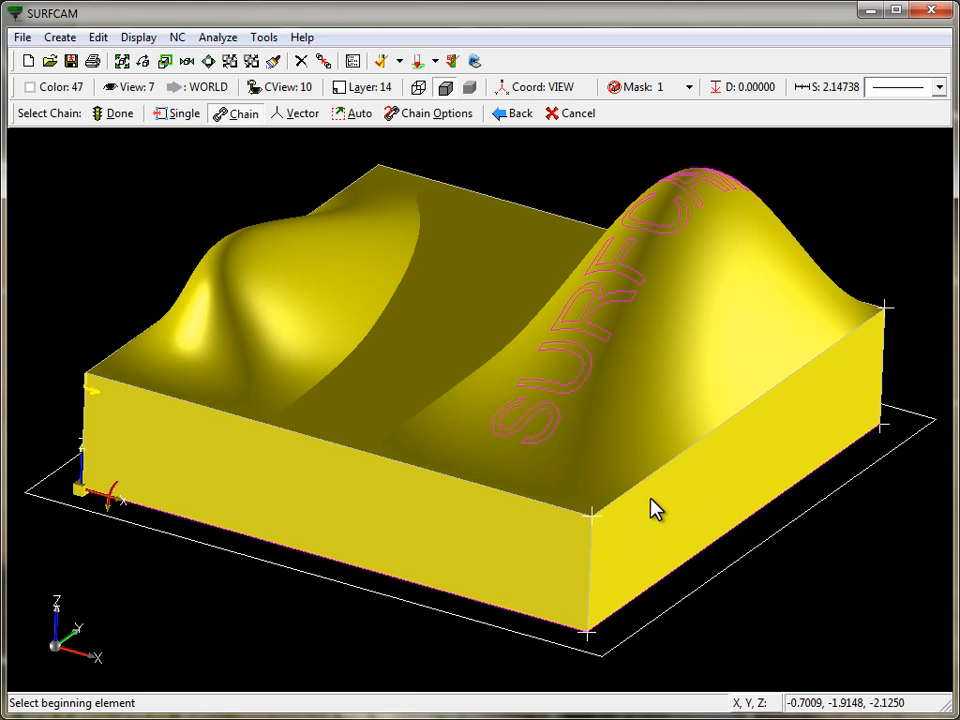
left_click(629, 611)
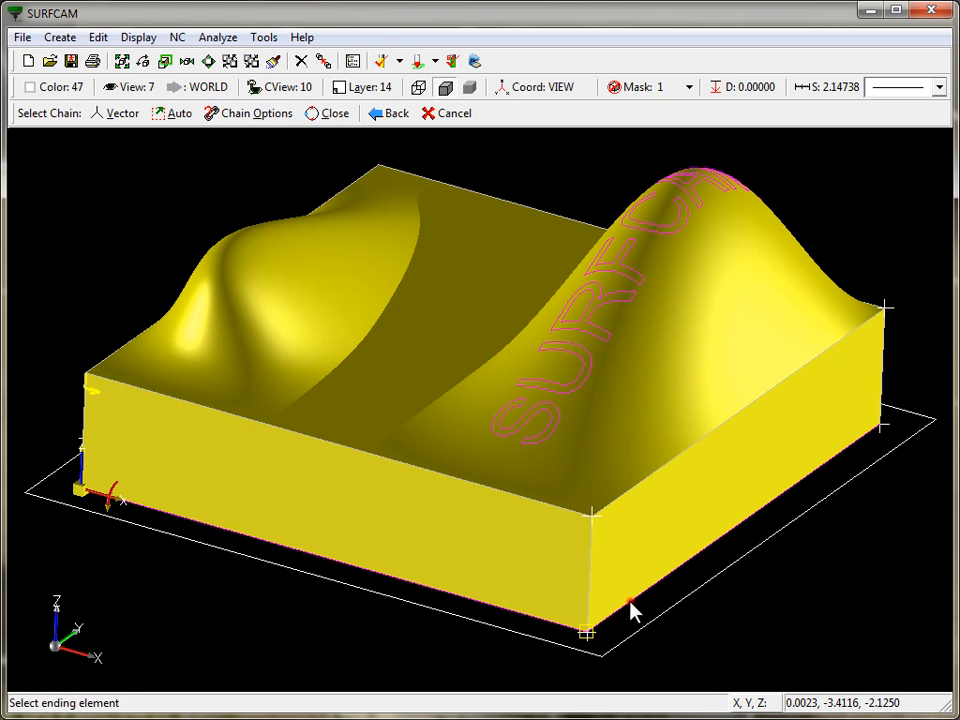
left_click(630, 611)
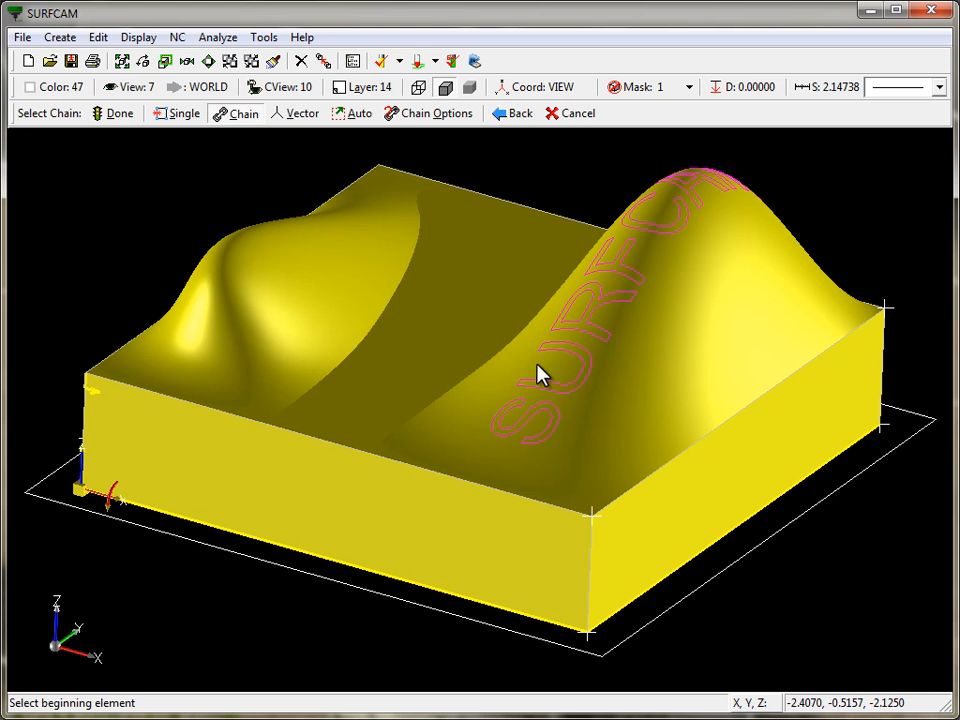
- Turn the selection mask off and finish the chain selection
right_click(476, 274)
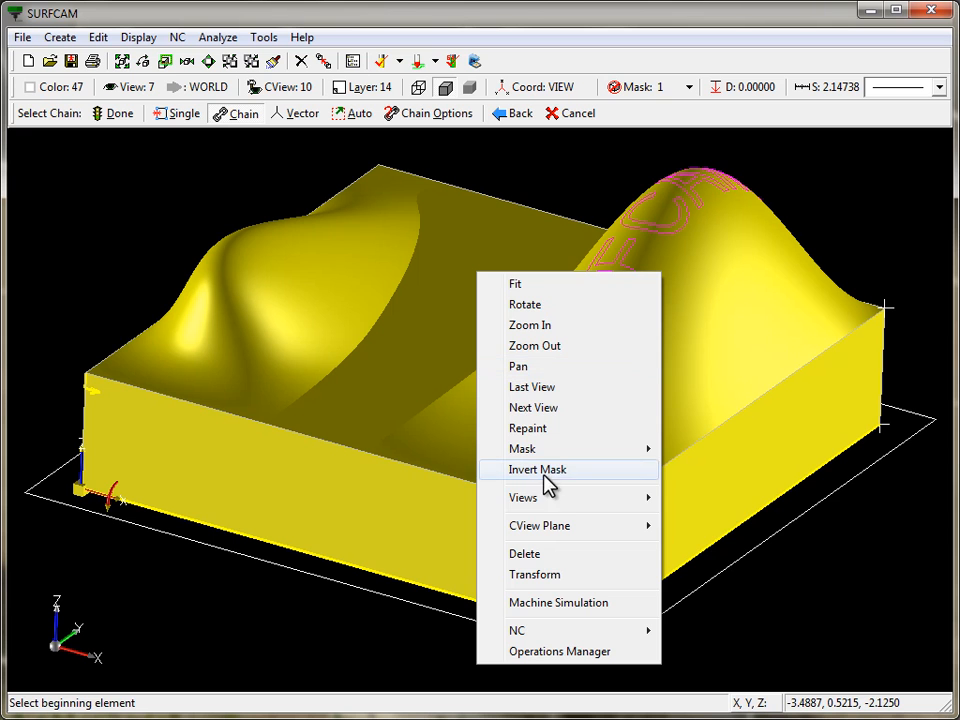
mouse_move(559, 449)
left_click(695, 449)
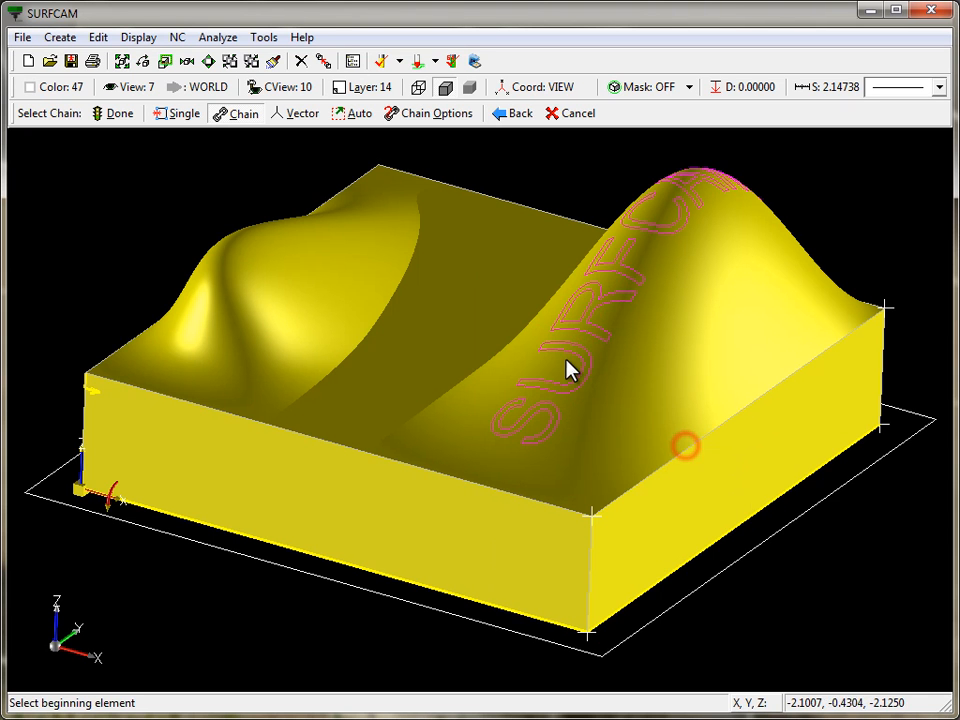
left_click(110, 114)
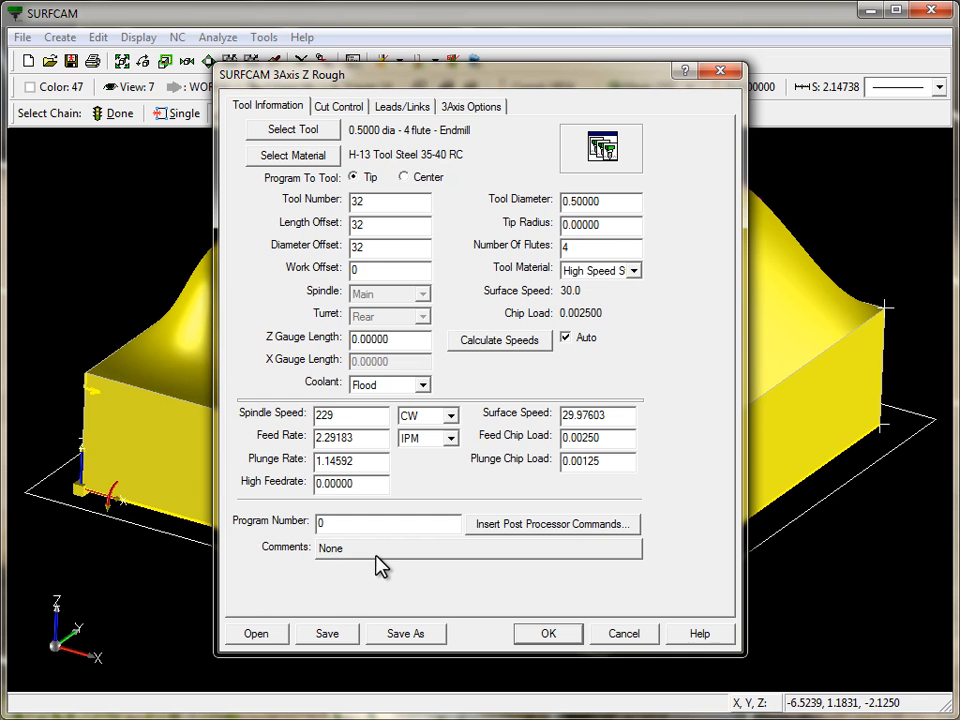
- In the Cut Control settings, set Minimum Z by picking the top front corner of the block's straight side
left_click(339, 108)
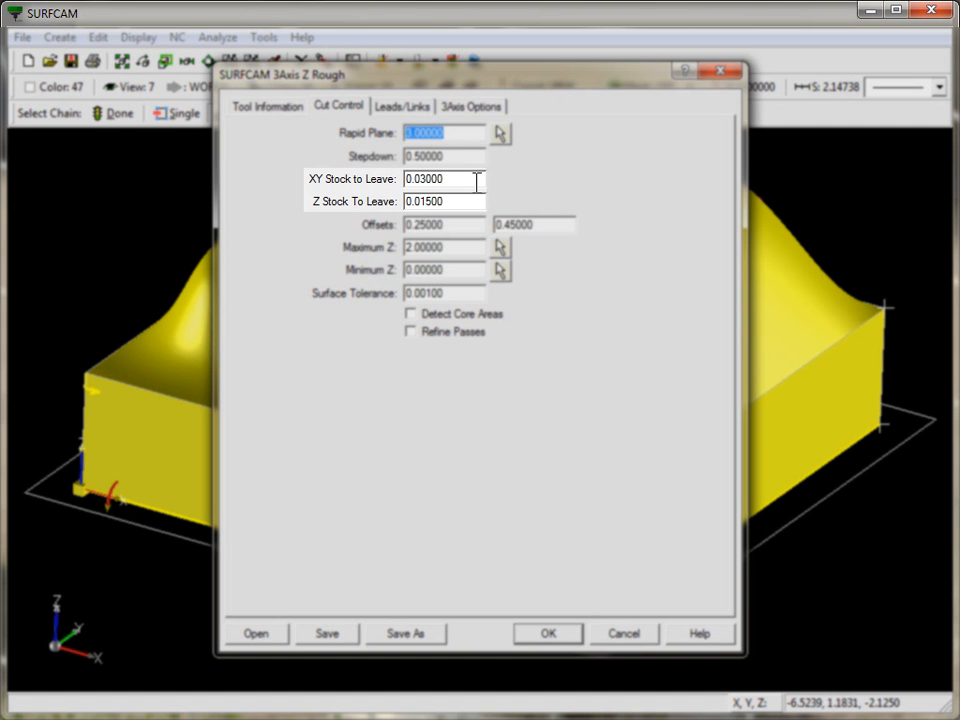
left_click(476, 180)
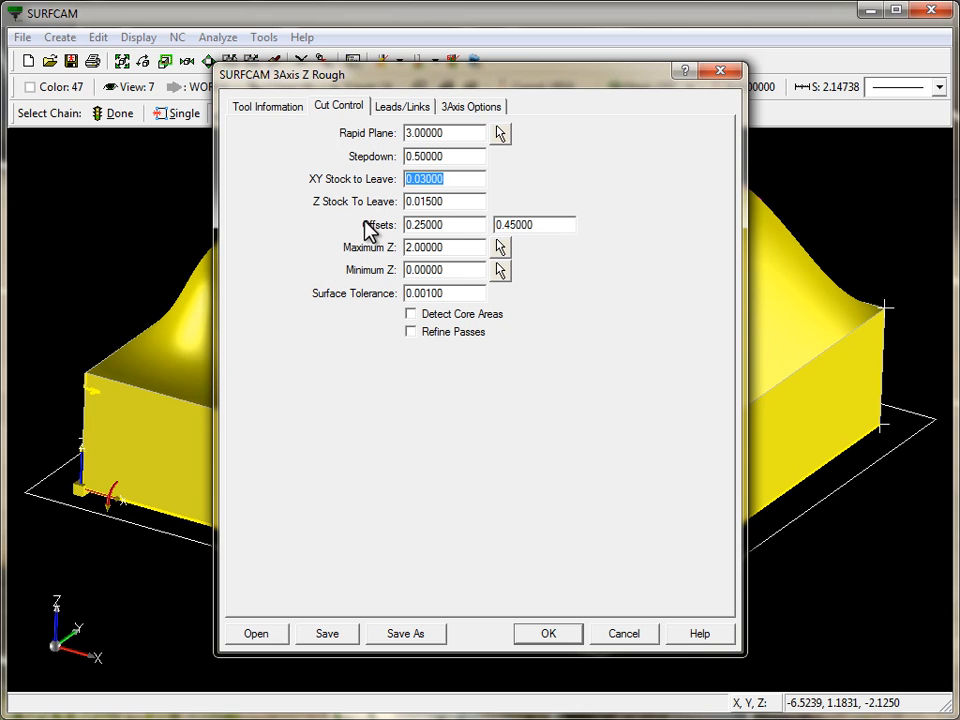
double_click(470, 224)
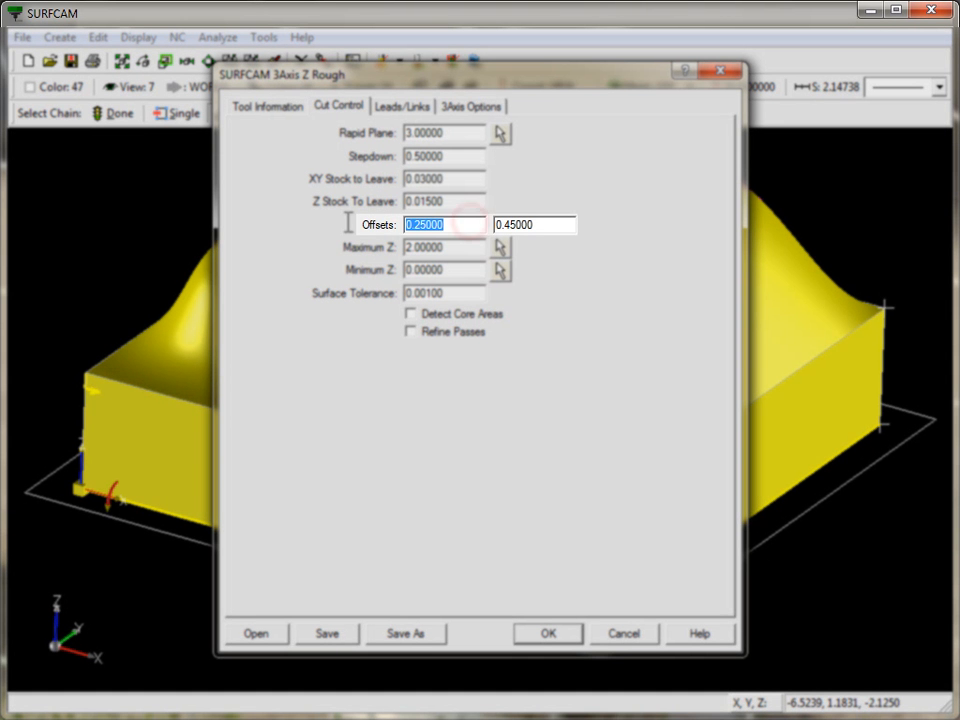
left_click(556, 227)
double_click(556, 226)
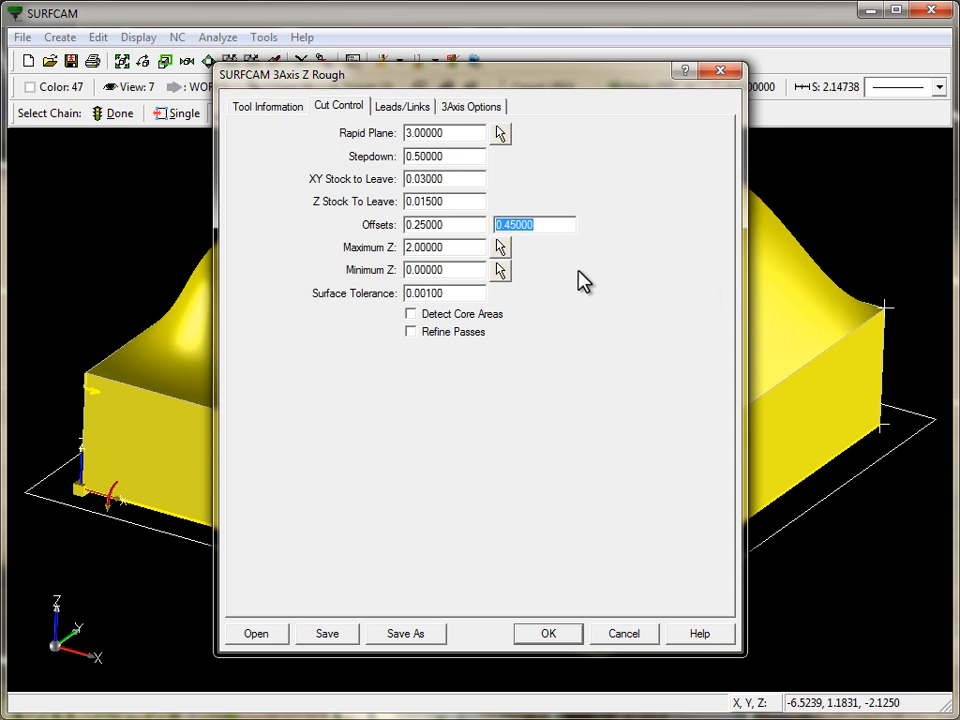
left_click_drag(547, 224, 471, 230)
left_click(500, 270)
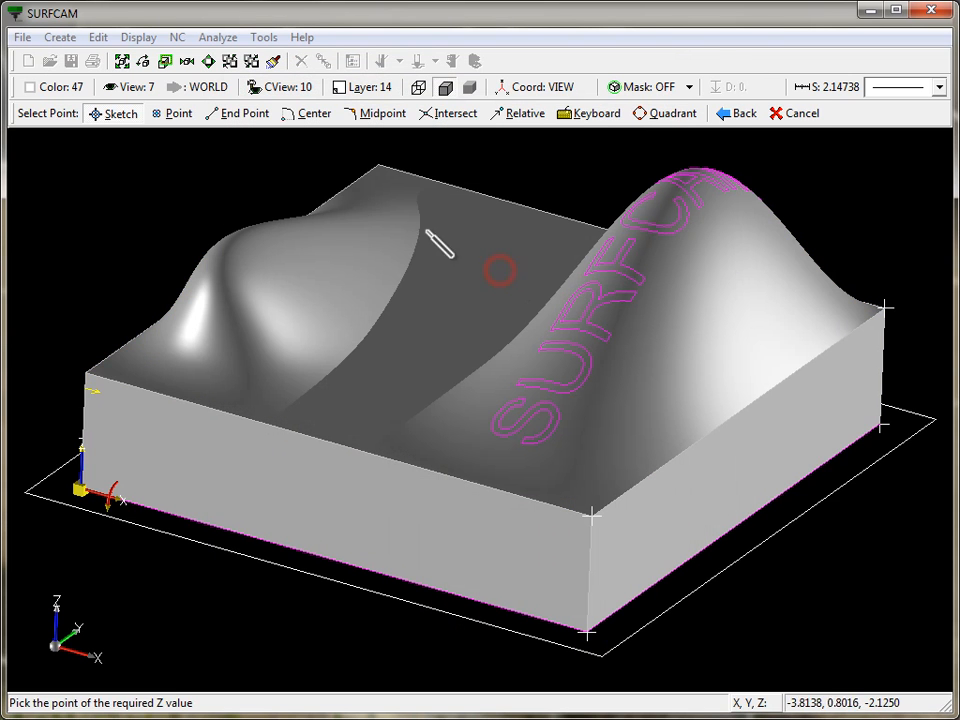
left_click(595, 515)
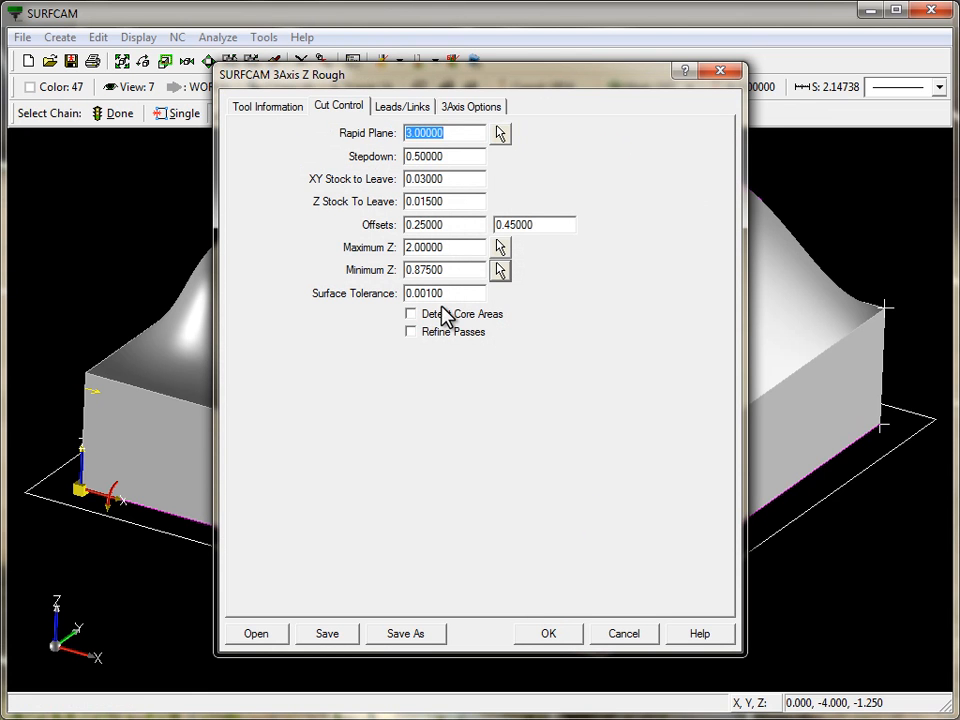
- Accept the Z Rough parameters to generate the roughing toolpath
left_click(555, 637)
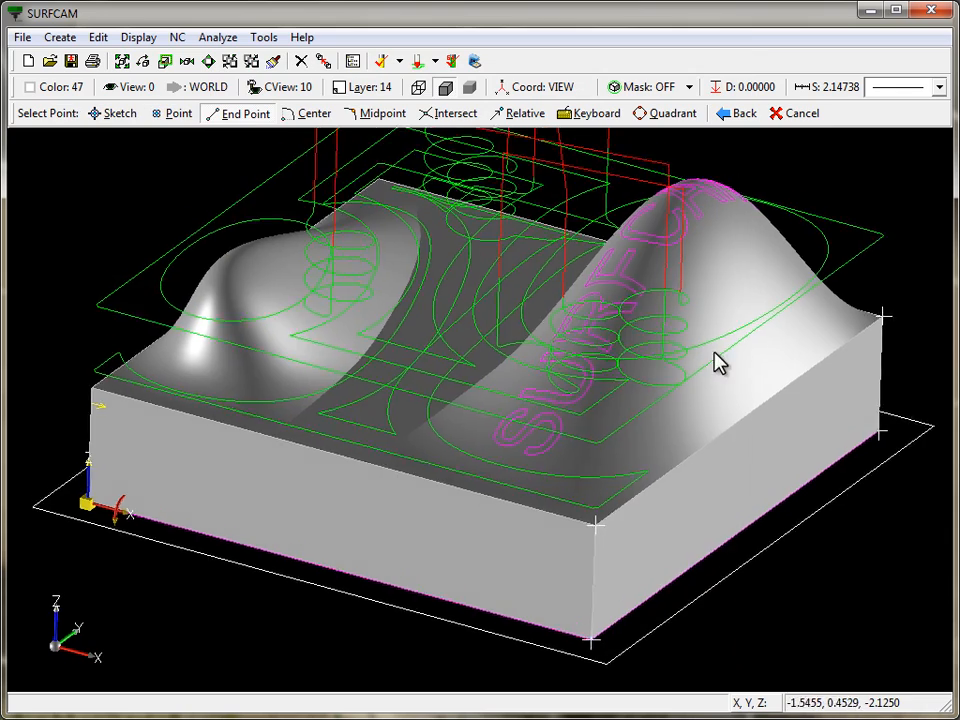
middle_click_drag(590, 320, 670, 352)
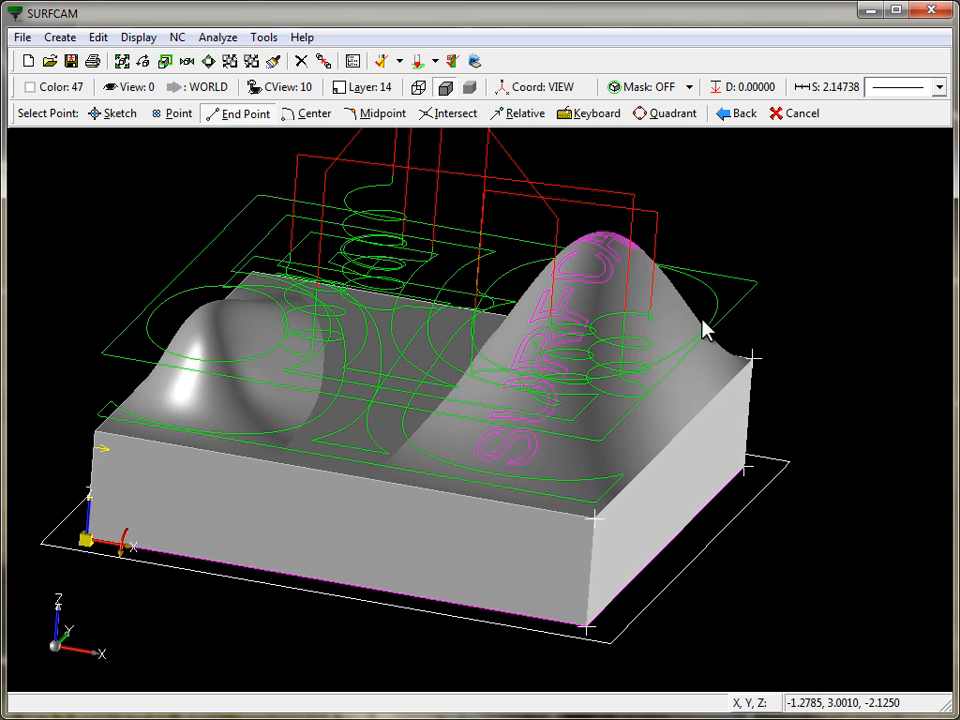
key("7")
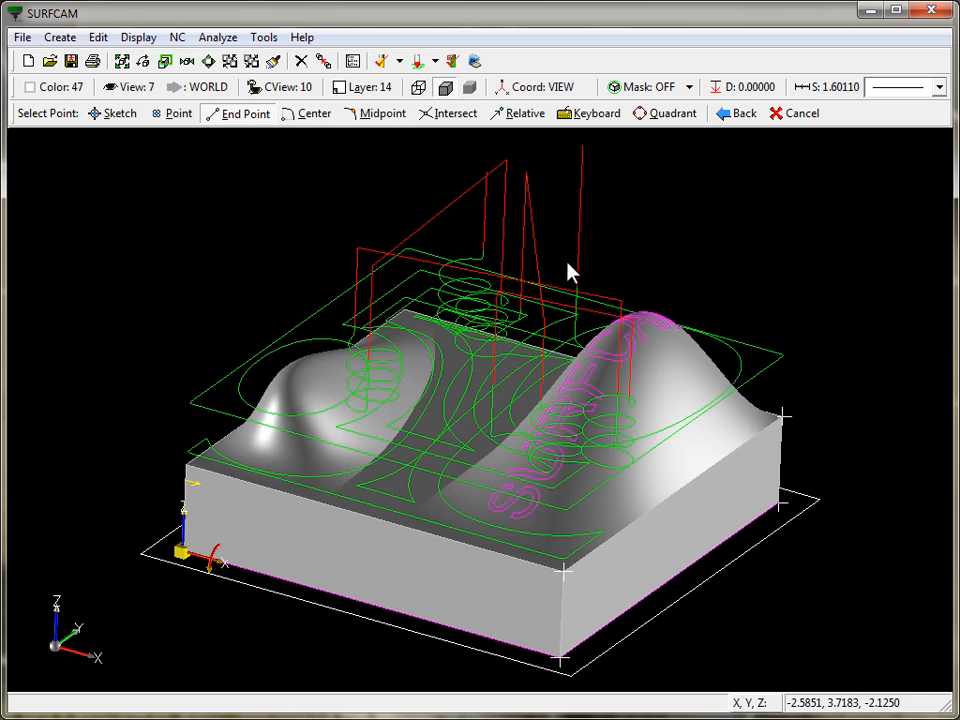
- In the Operations Manager, regenerate the Z Rough toolpath with original geometry and Detect Core Areas enabled
right_click(170, 176)
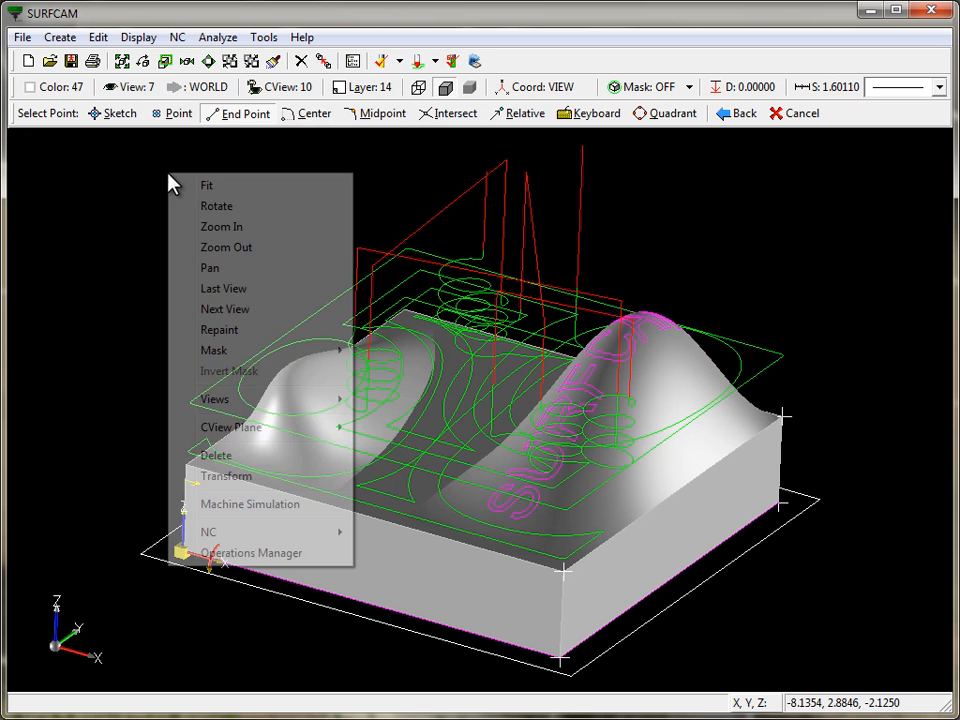
left_click(256, 553)
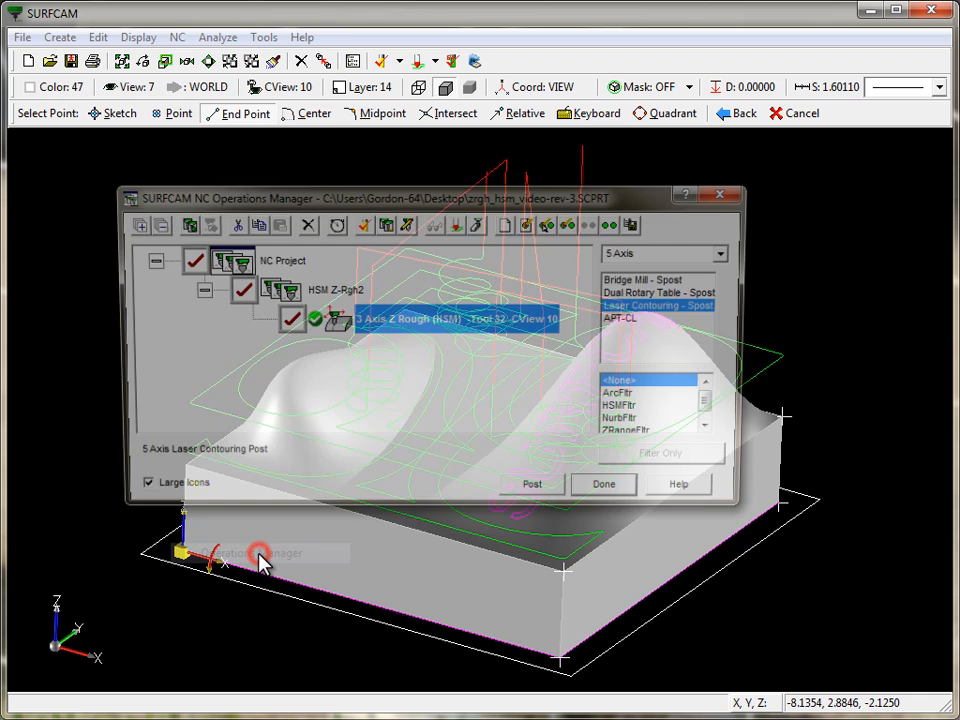
right_click(332, 321)
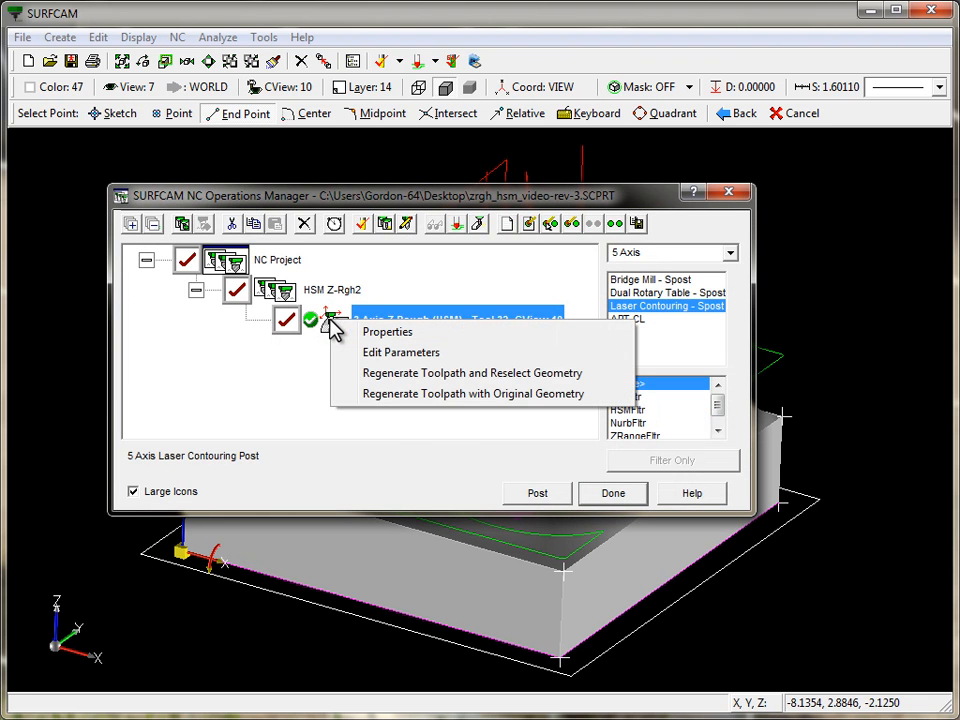
left_click(406, 394)
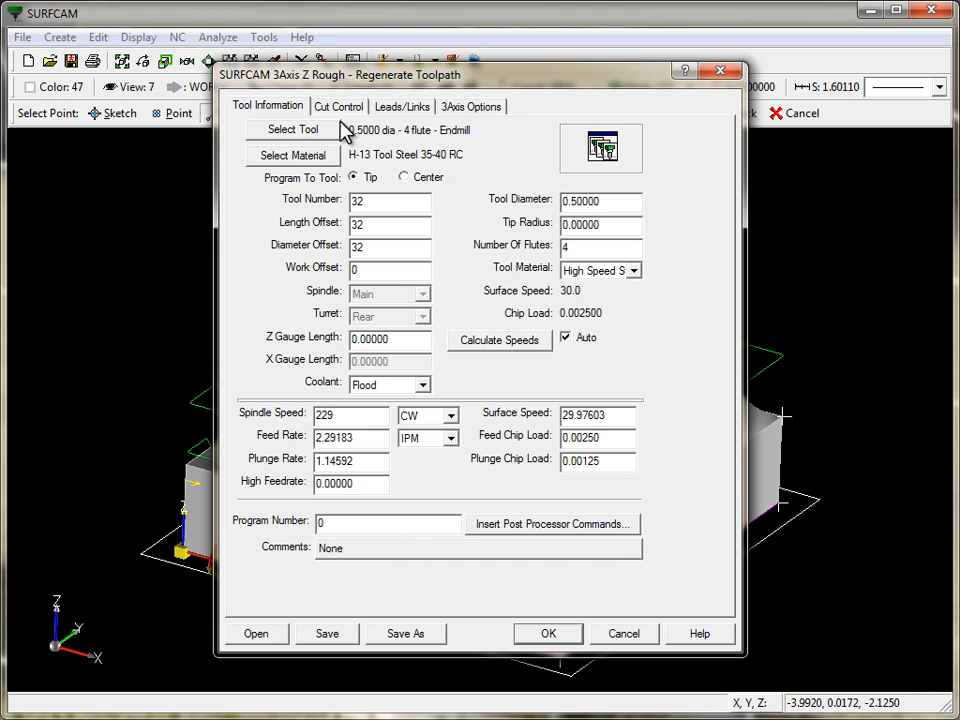
left_click(343, 104)
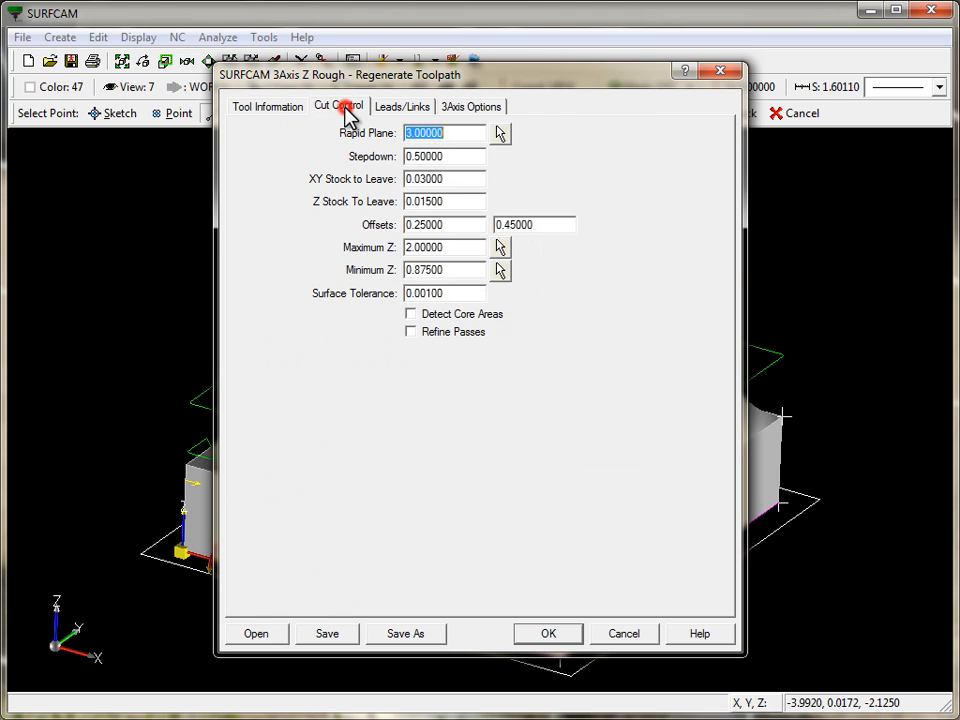
left_click(411, 315)
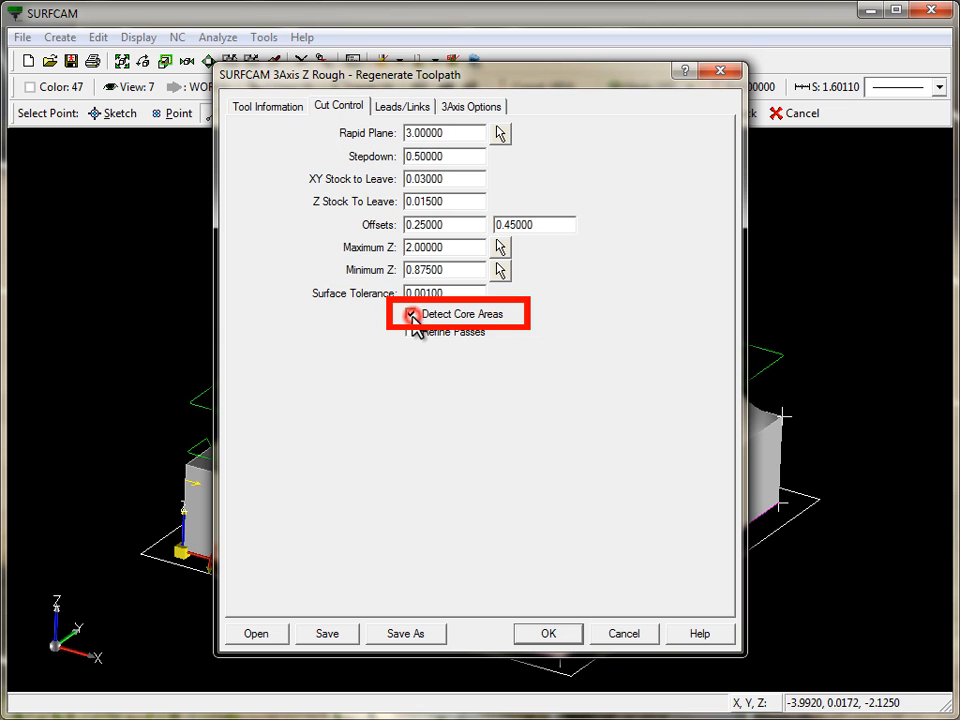
left_click(553, 632)
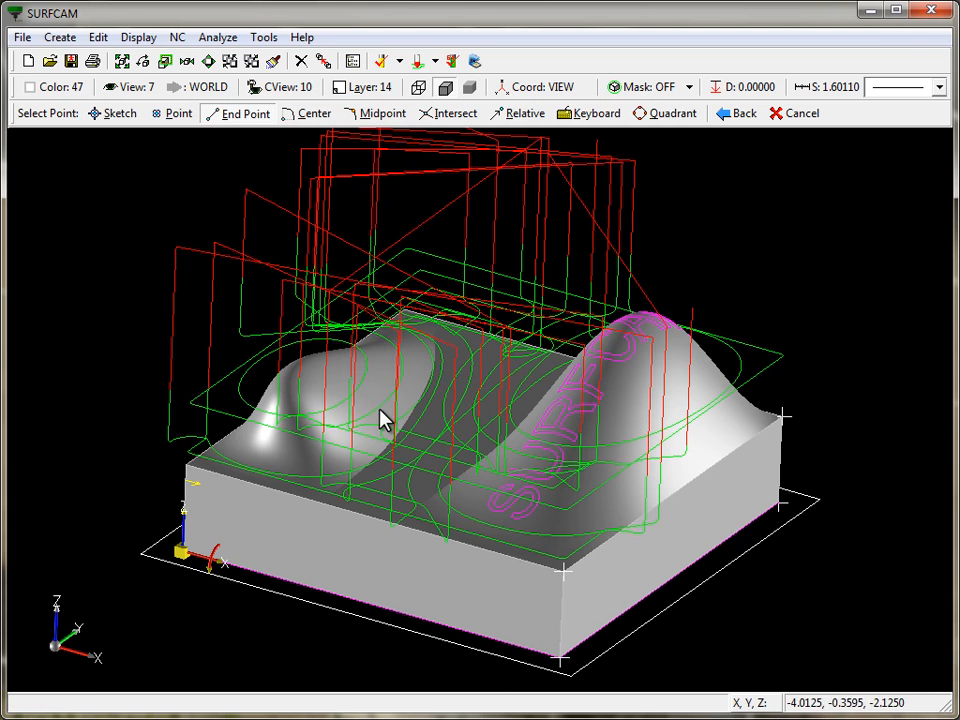
- Orbit the view to inspect the regenerated roughing toolpath over the part
middle_click_drag(383, 420, 520, 490)
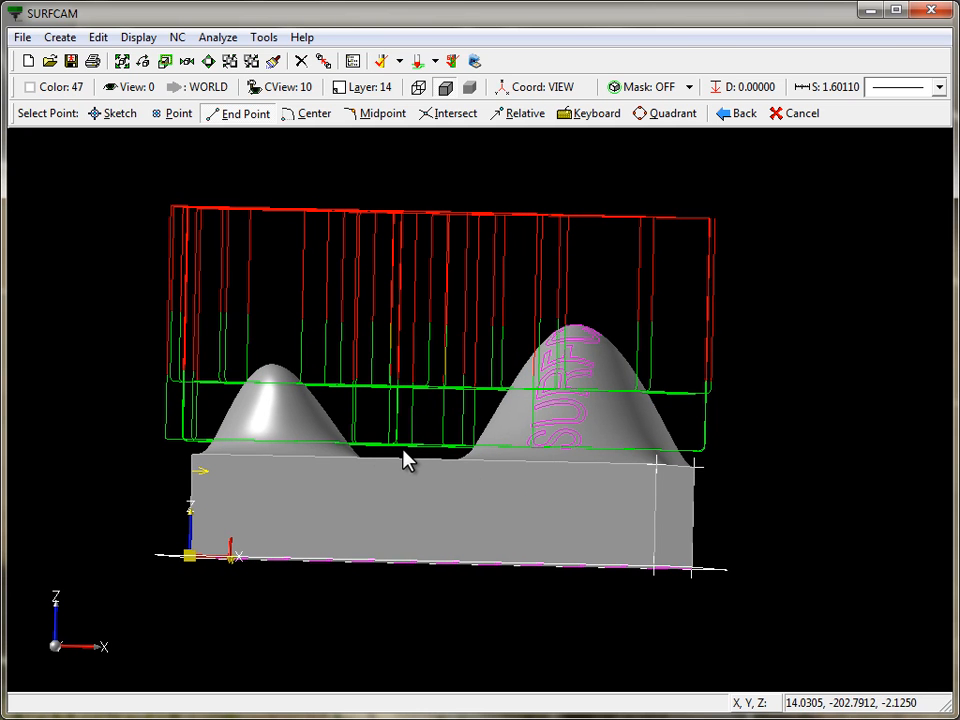
middle_click_drag(403, 456, 238, 332)
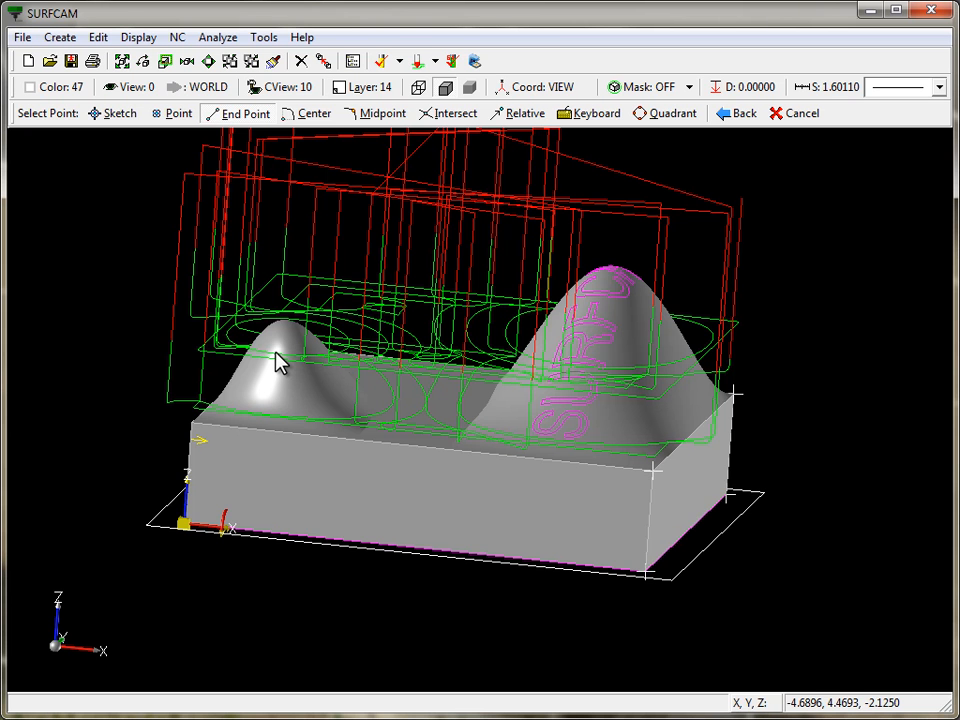
- From the Operations Manager, regenerate the Z Rough toolpath with its original geometry
key("7")
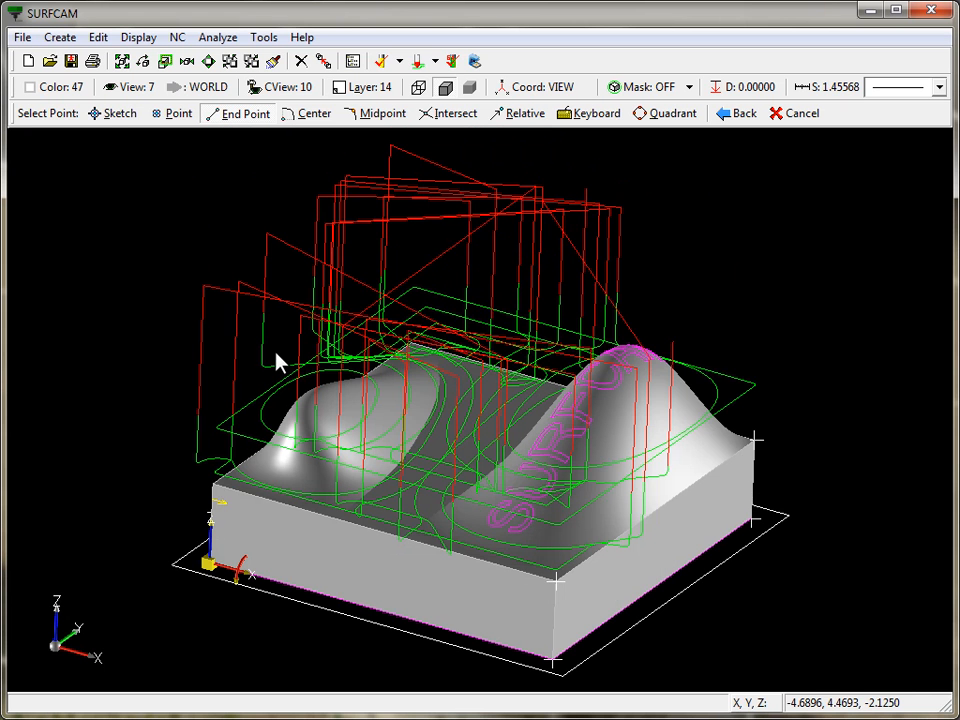
right_click(215, 167)
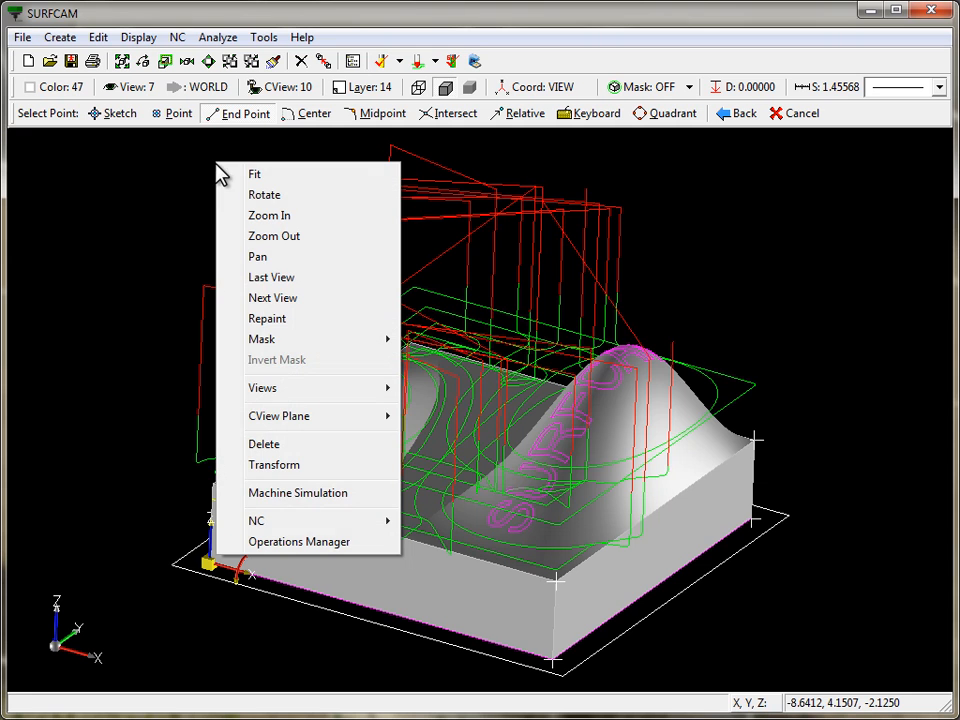
left_click(293, 549)
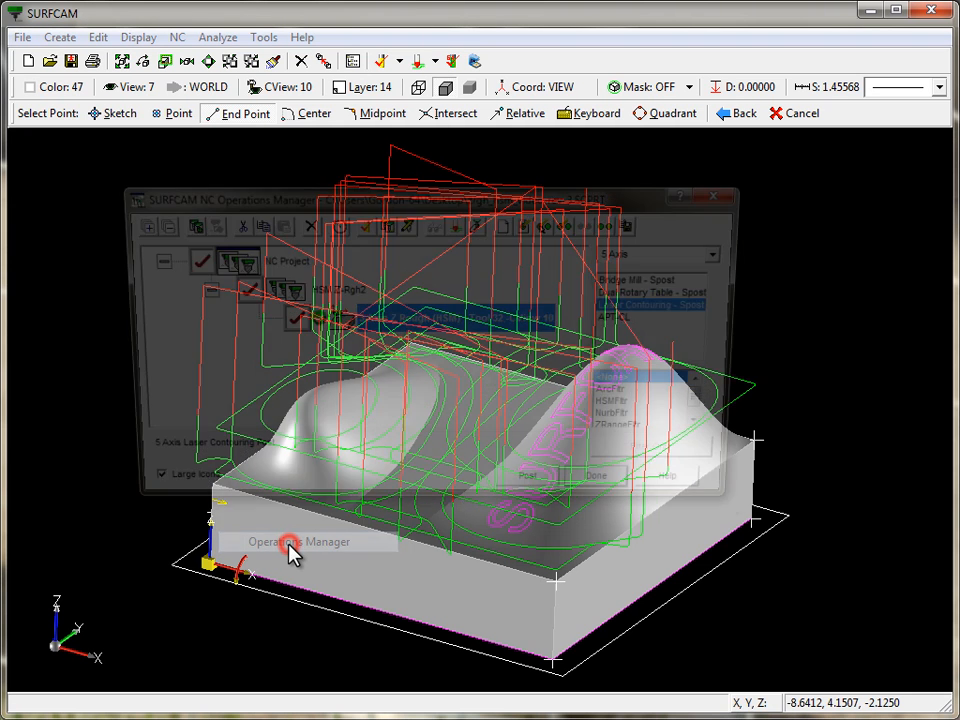
right_click(335, 327)
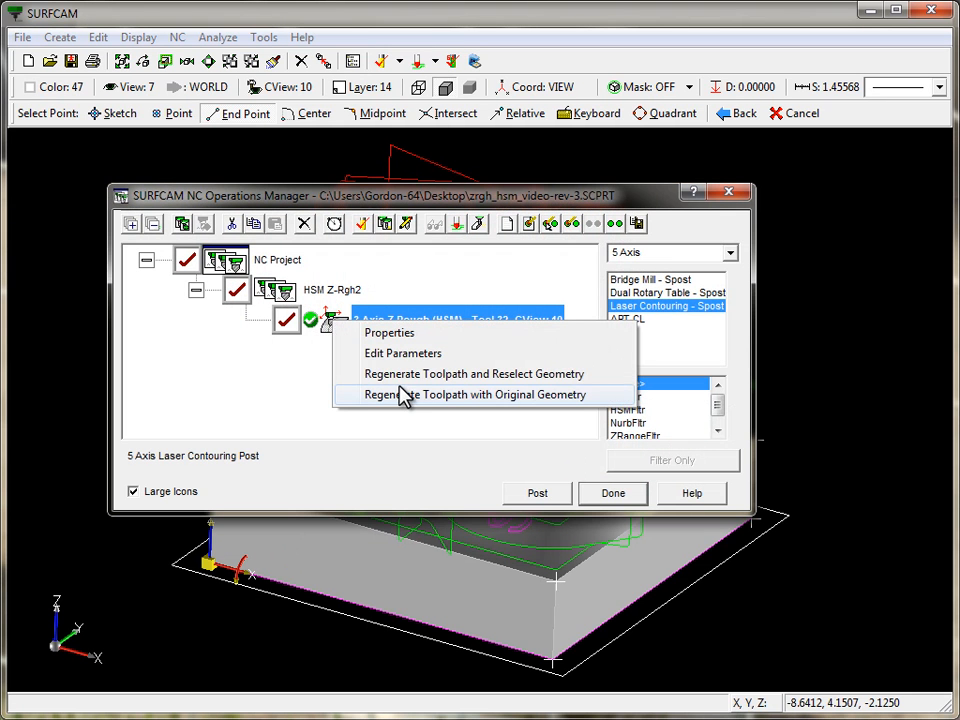
left_click(400, 396)
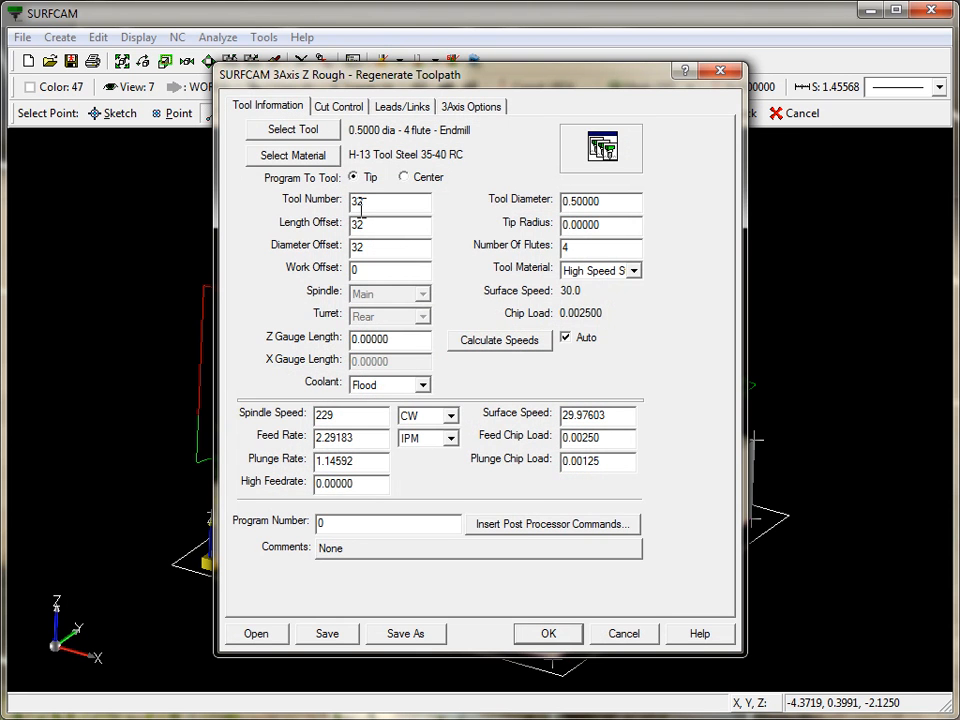
- In the 3Axis Options, enable Adaptive Stepdown with a 0.25 minimum stepdown and accept the regenerated toolpath
left_click(470, 108)
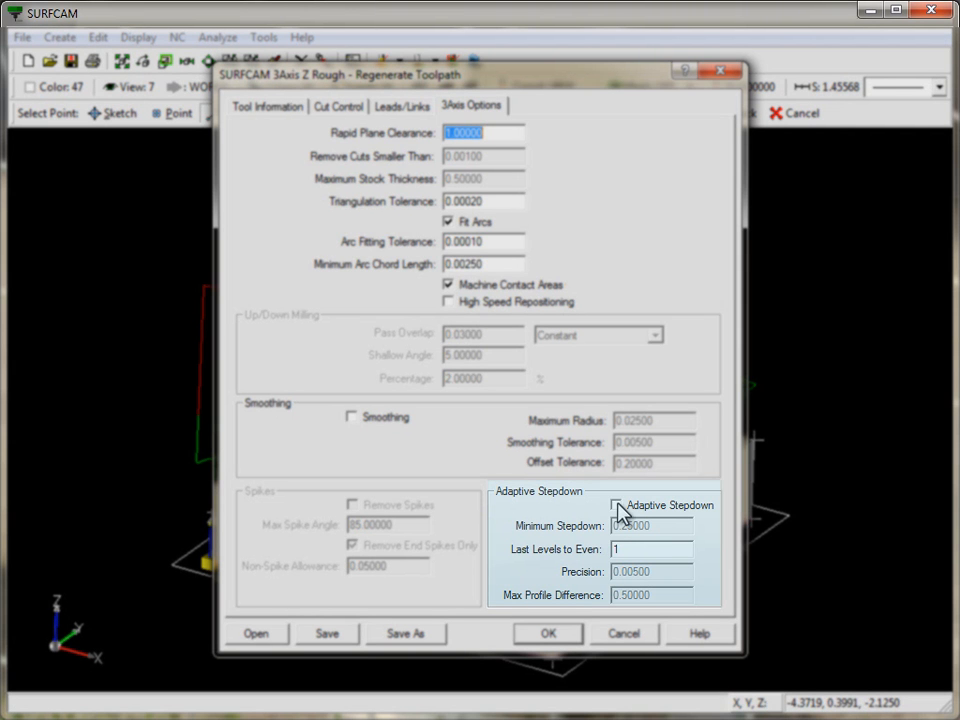
left_click(616, 505)
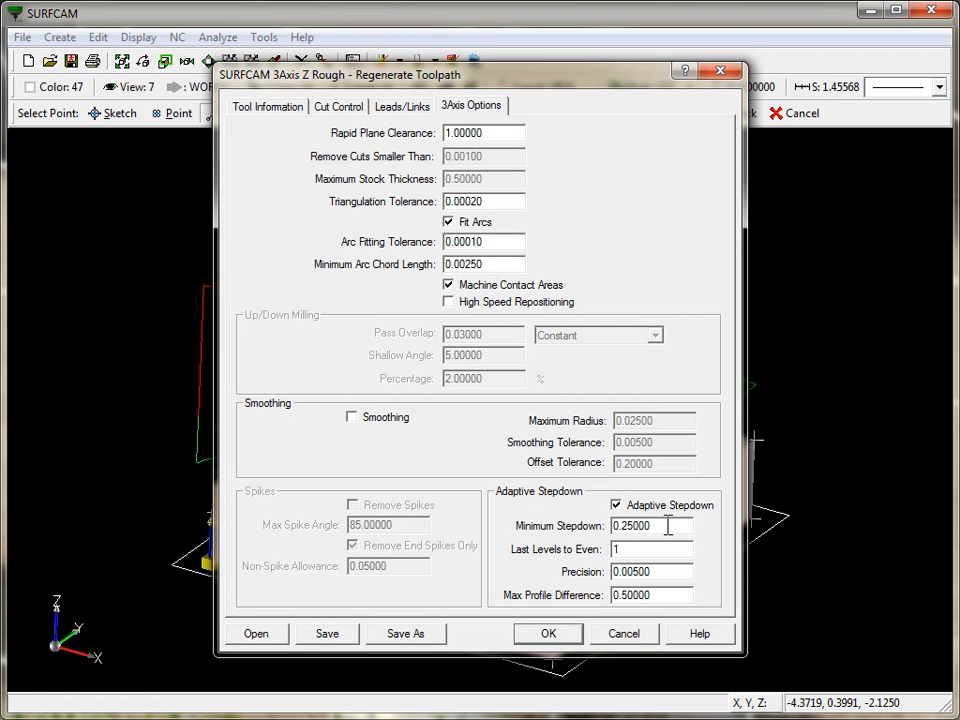
double_click(668, 526)
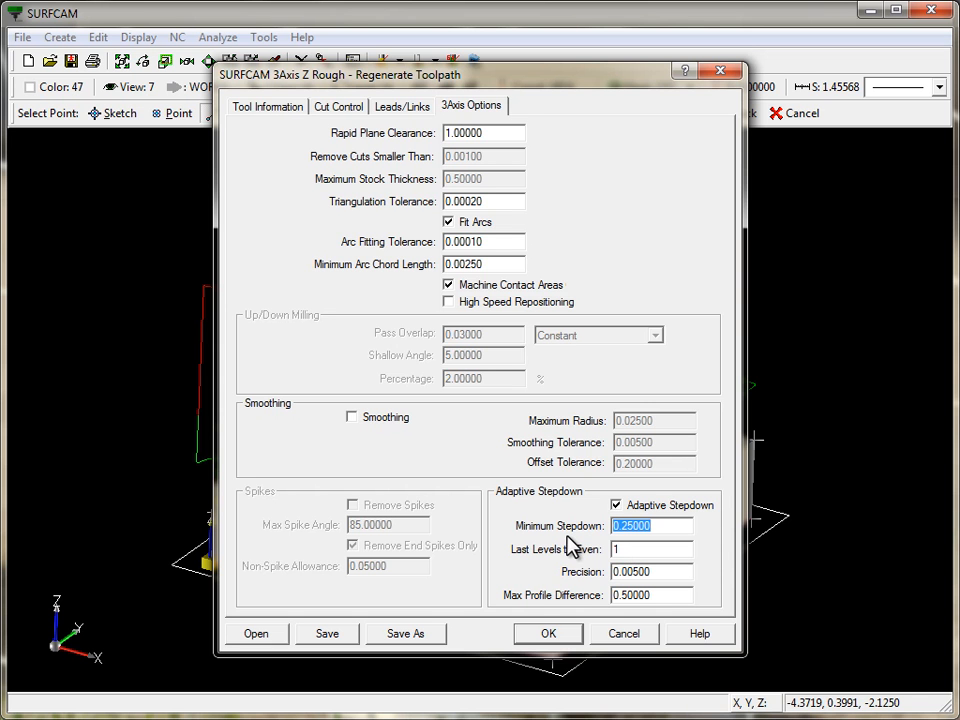
left_click(553, 635)
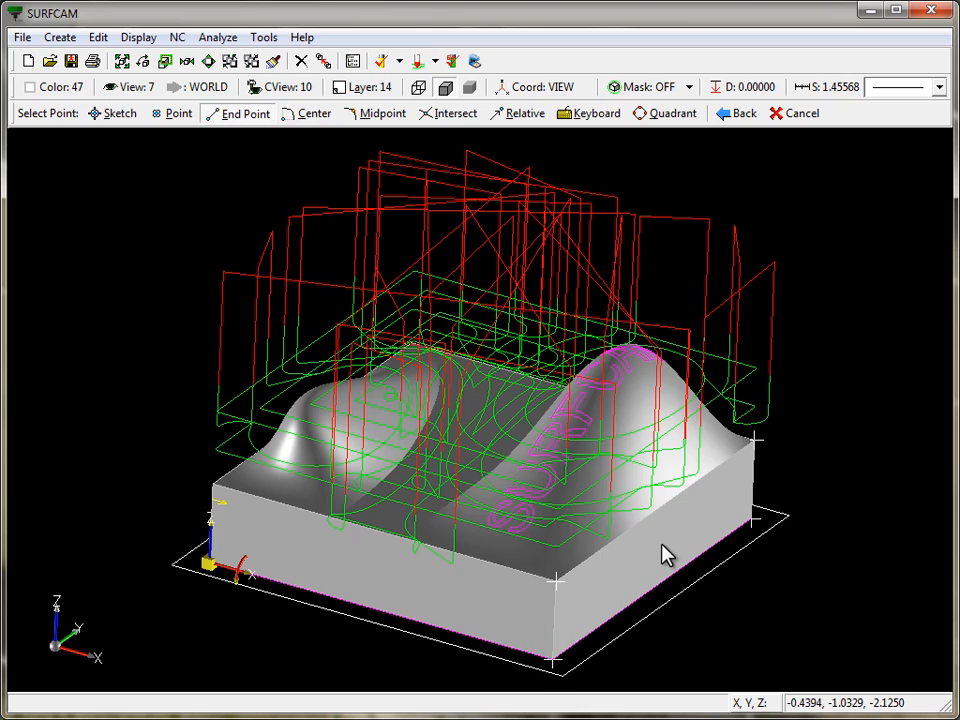
- Orbit, zoom and switch between front and isometric views to inspect the adaptive-stepdown roughing toolpath
middle_click_drag(697, 540, 440, 505)
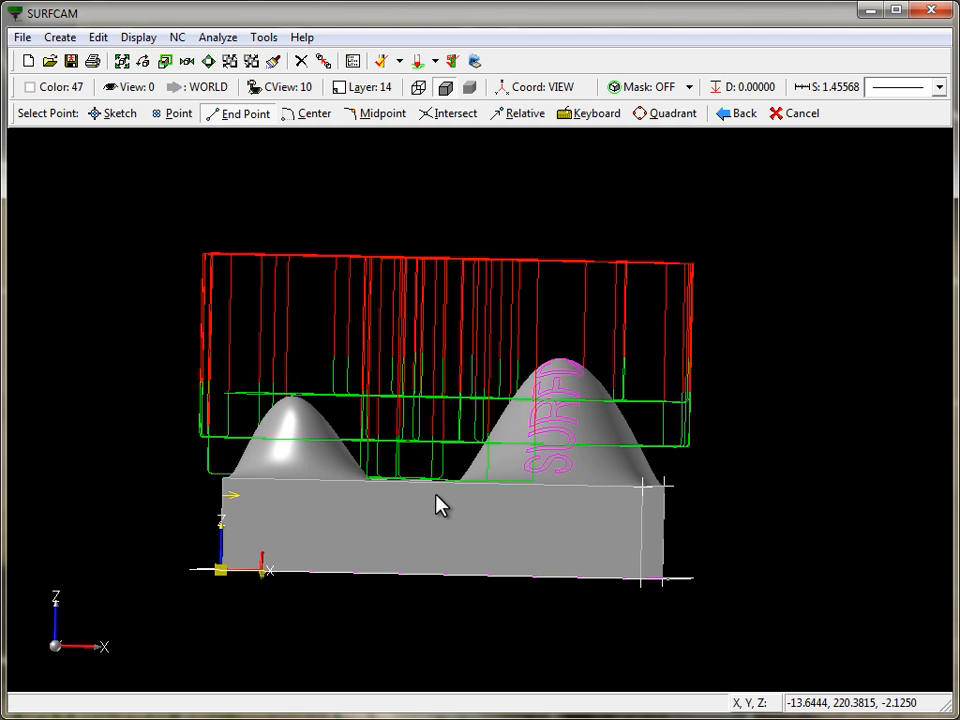
key("2")
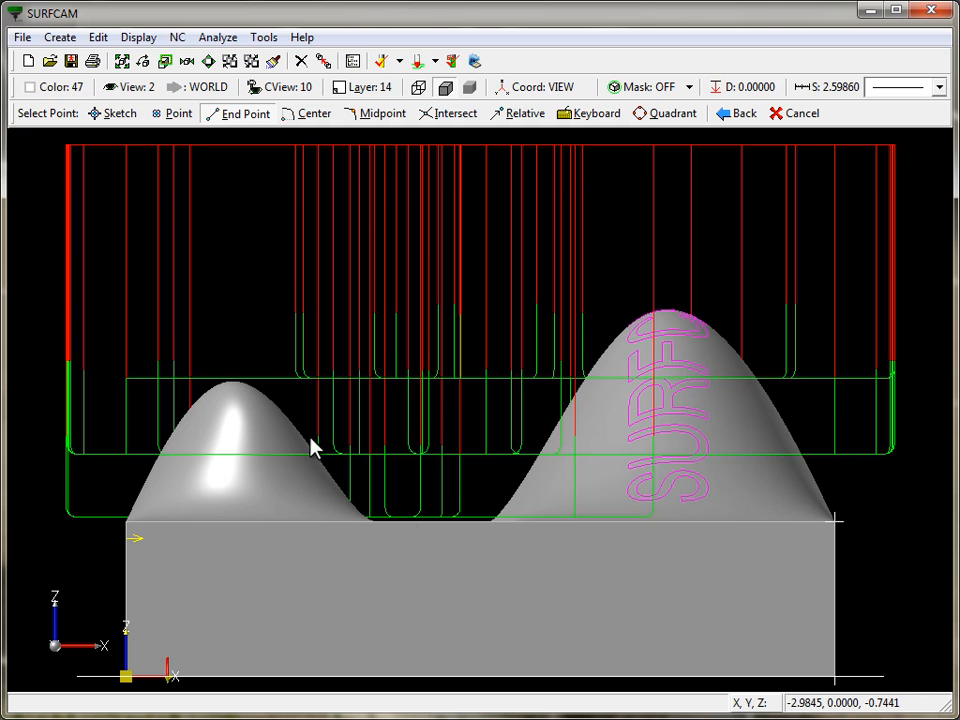
scroll(328, 429, "down", 3)
middle_click_drag(330, 418, 380, 380)
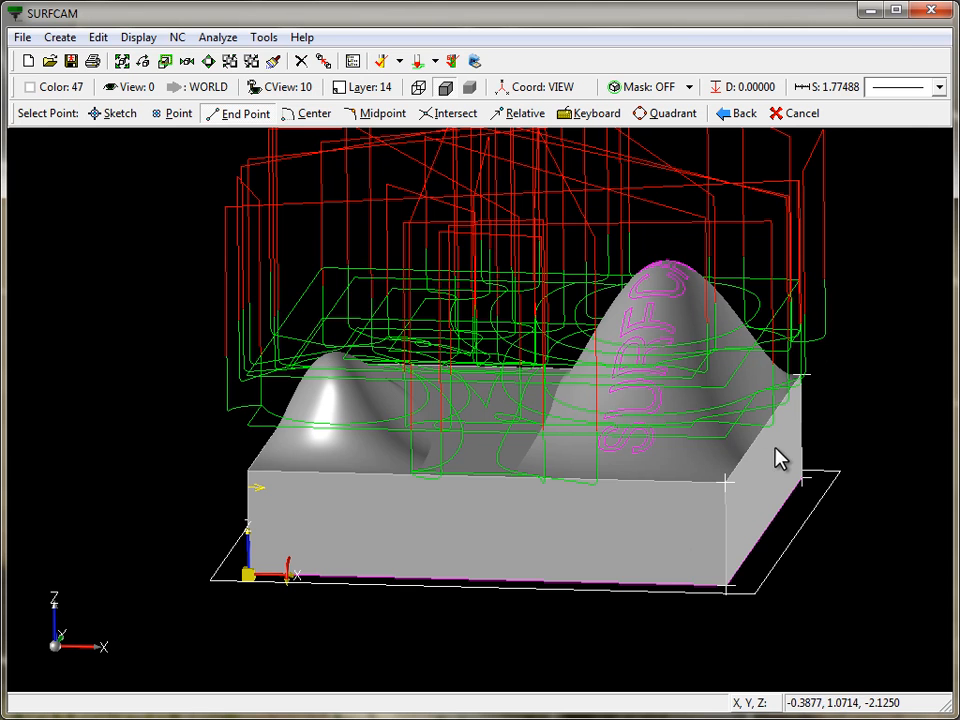
middle_click_drag(779, 458, 712, 418)
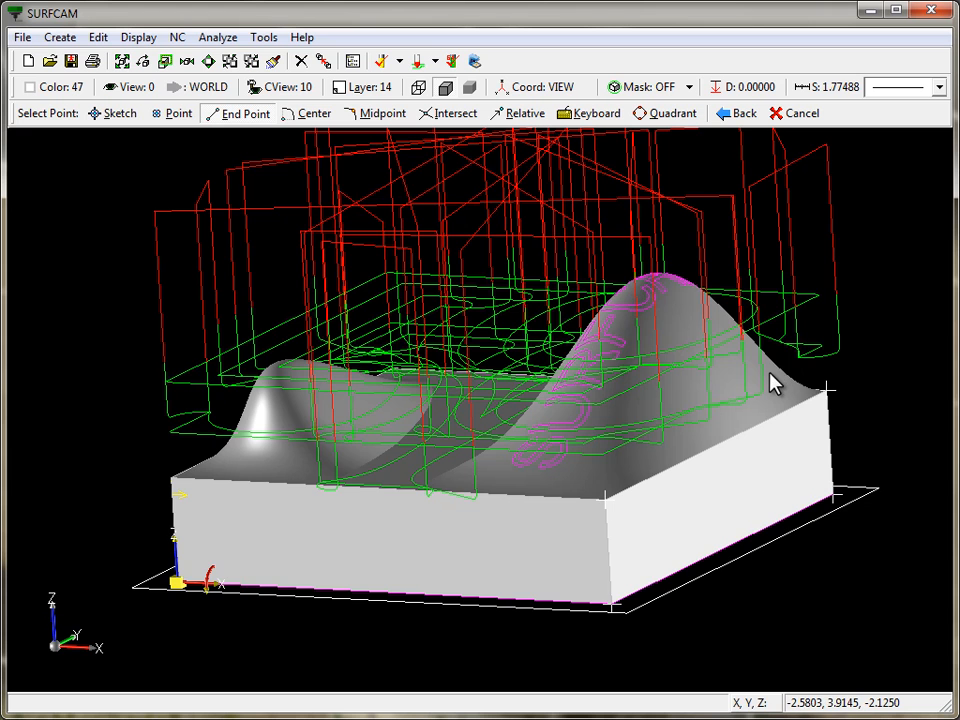
key("7")
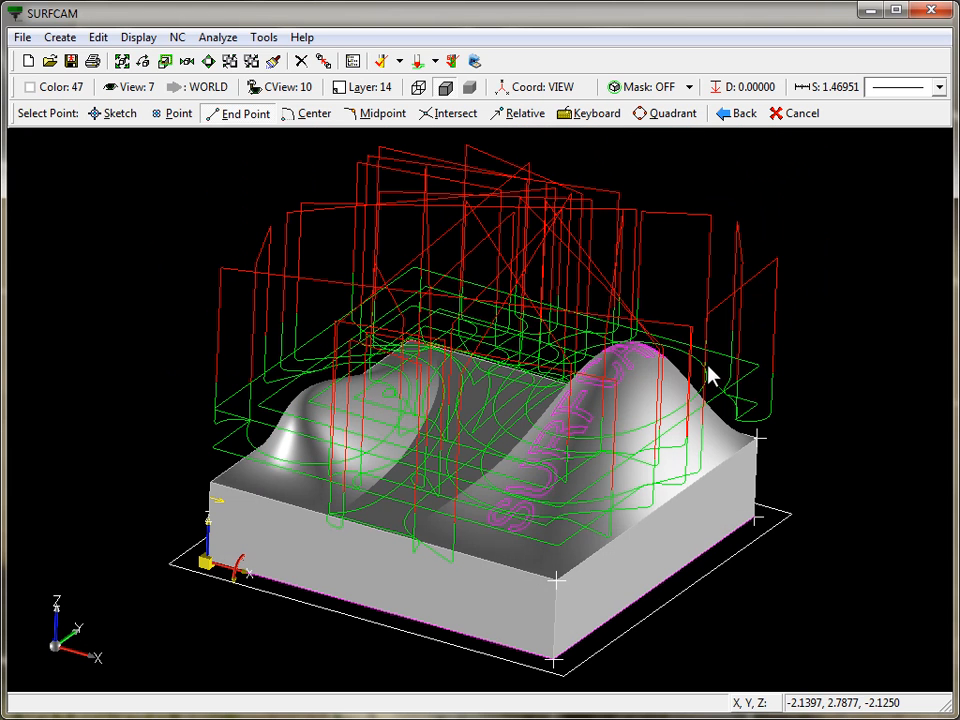
key("Escape")
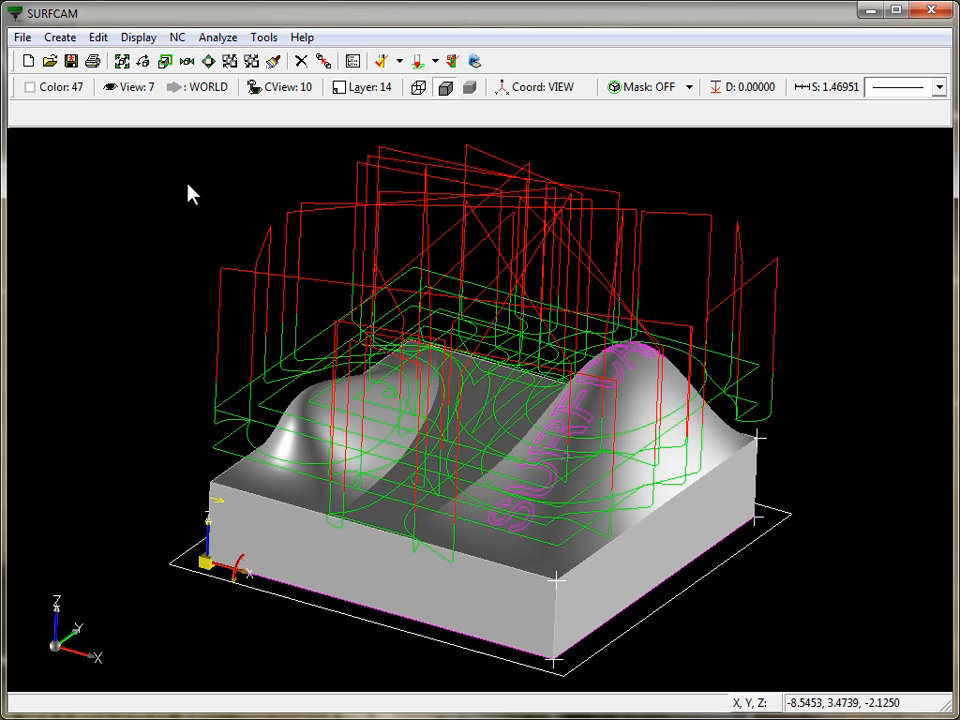
- Regenerate the Z Rough toolpath reselecting geometry, selecting all visible surfaces and keeping the Bottom Profile material at 2.0 height
right_click(195, 207)
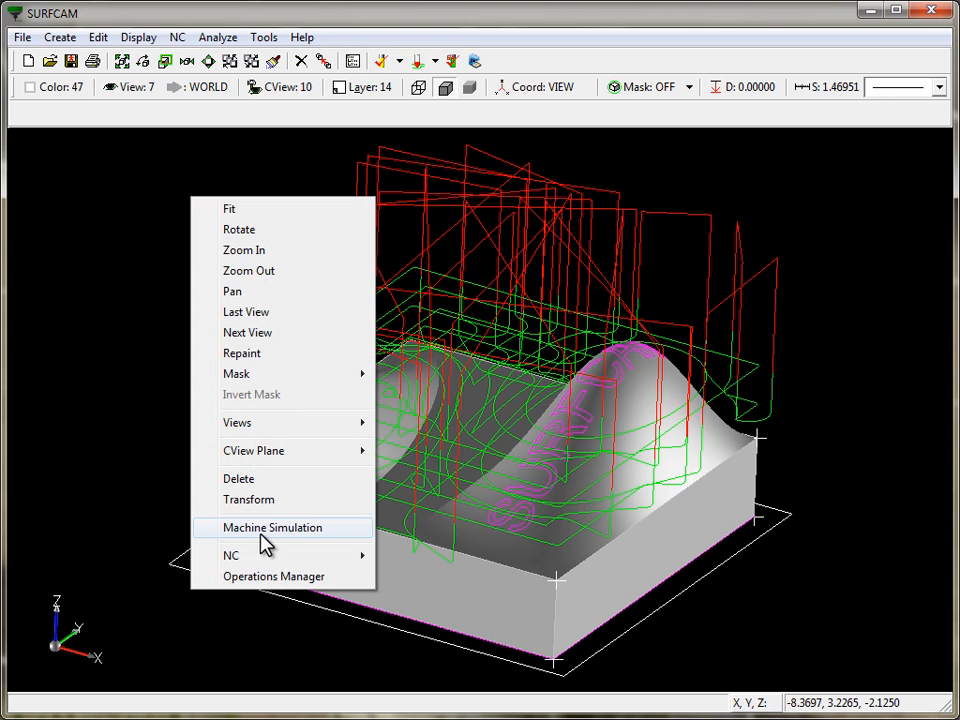
left_click(276, 577)
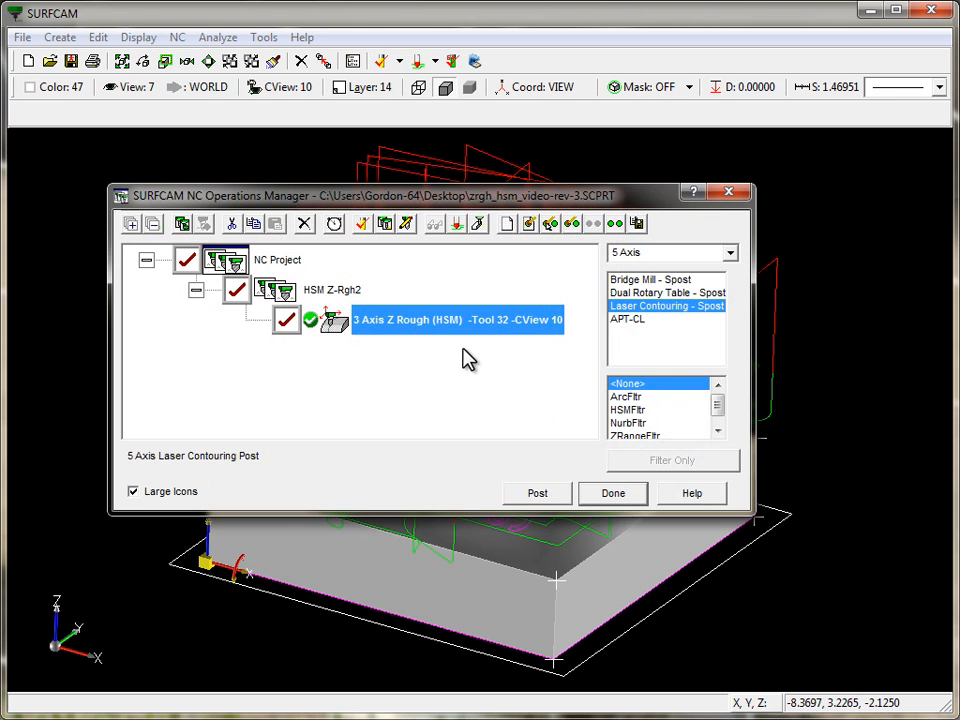
right_click(333, 324)
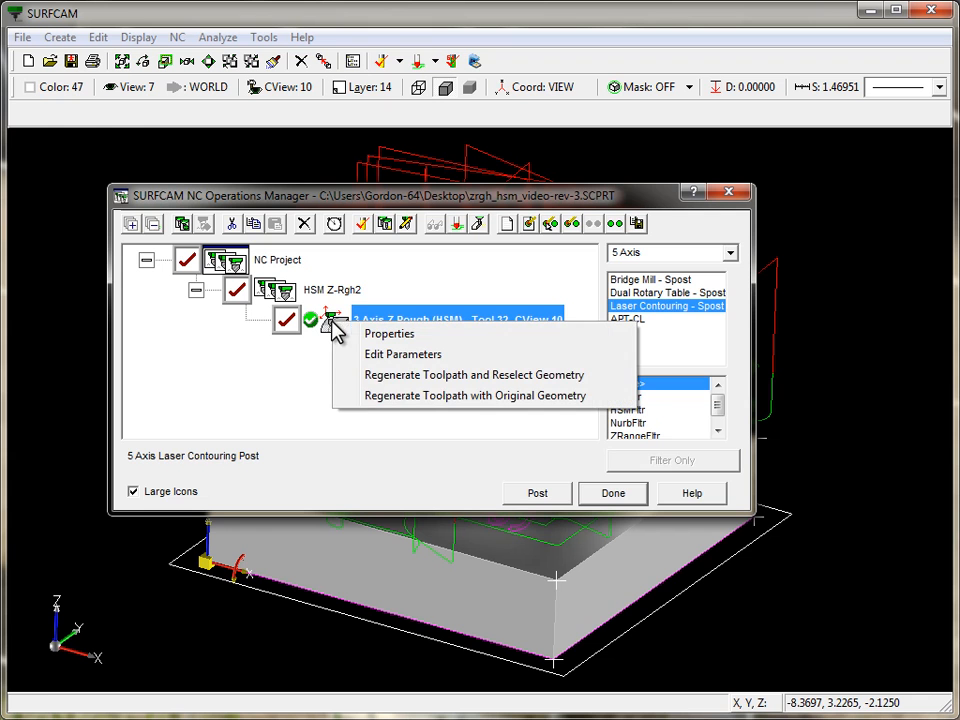
left_click(384, 382)
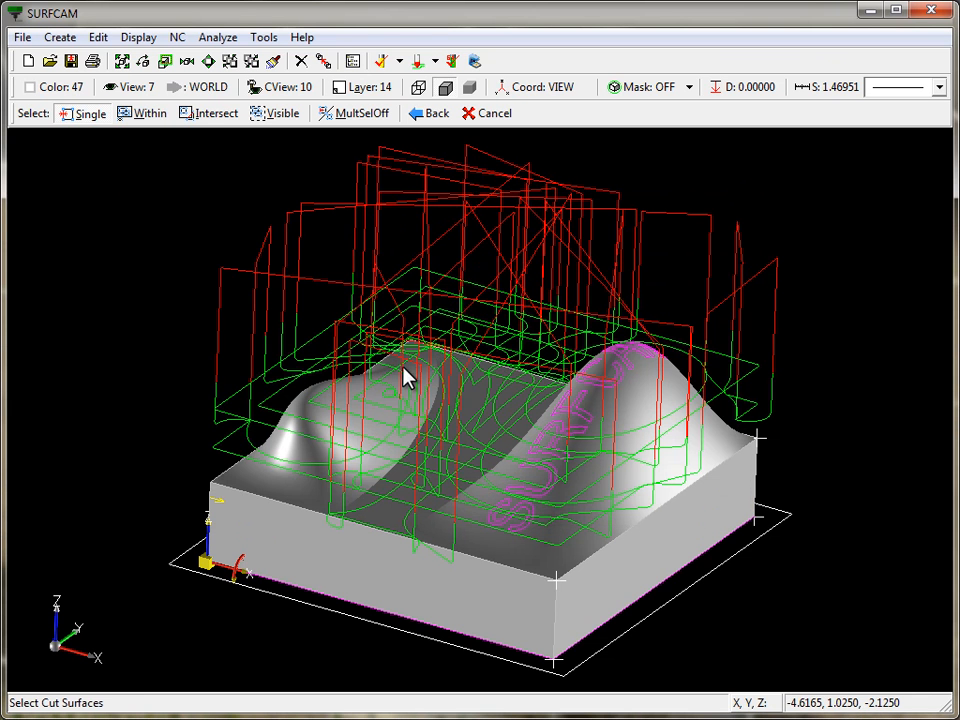
left_click(279, 116)
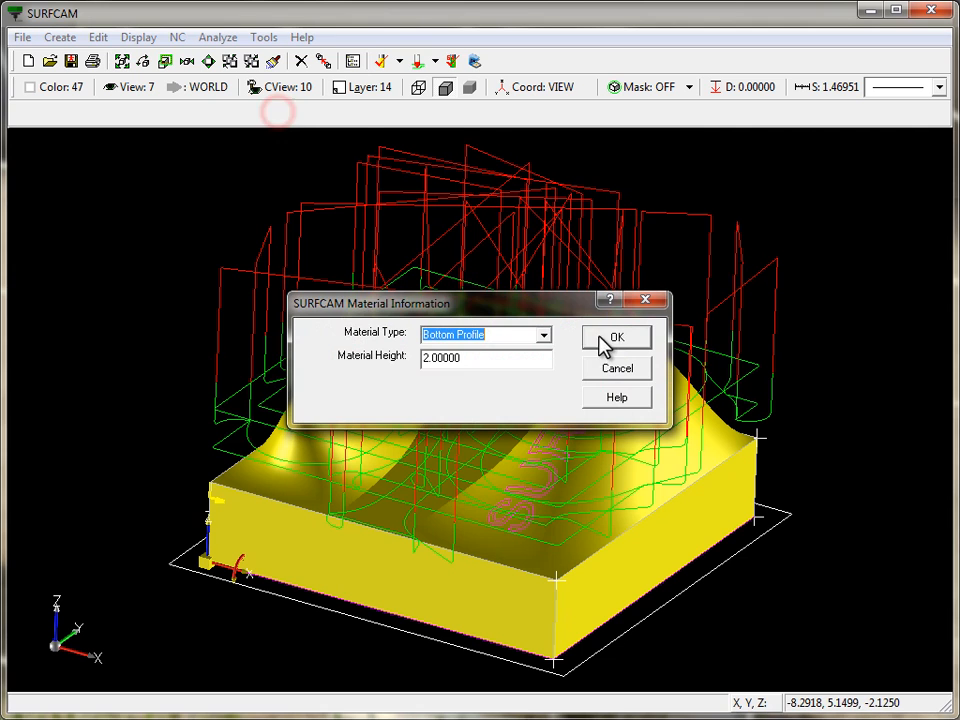
left_click(620, 338)
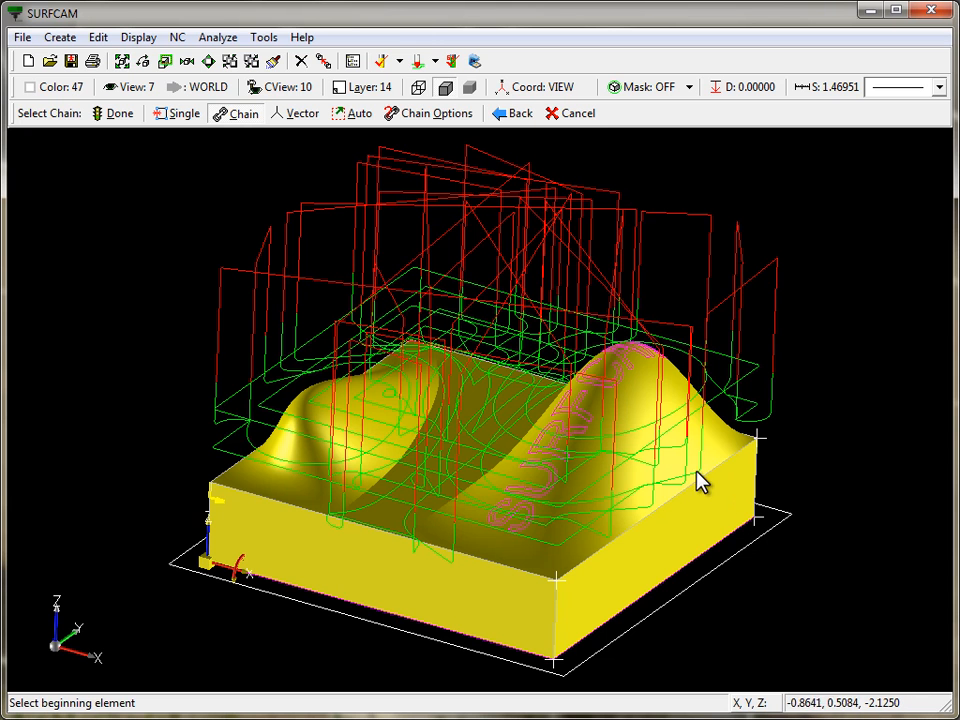
- With Mask 2 active, chain the bottom rectangle as the material boundary, then turn the mask off and finish selecting
right_click(604, 397)
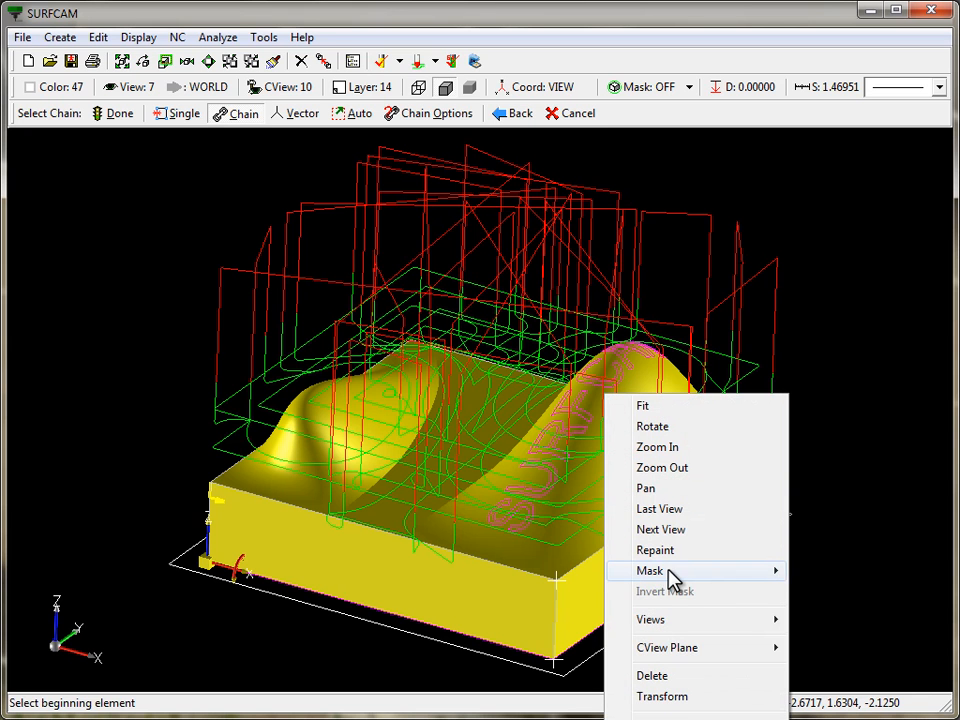
mouse_move(775, 573)
left_click(834, 612)
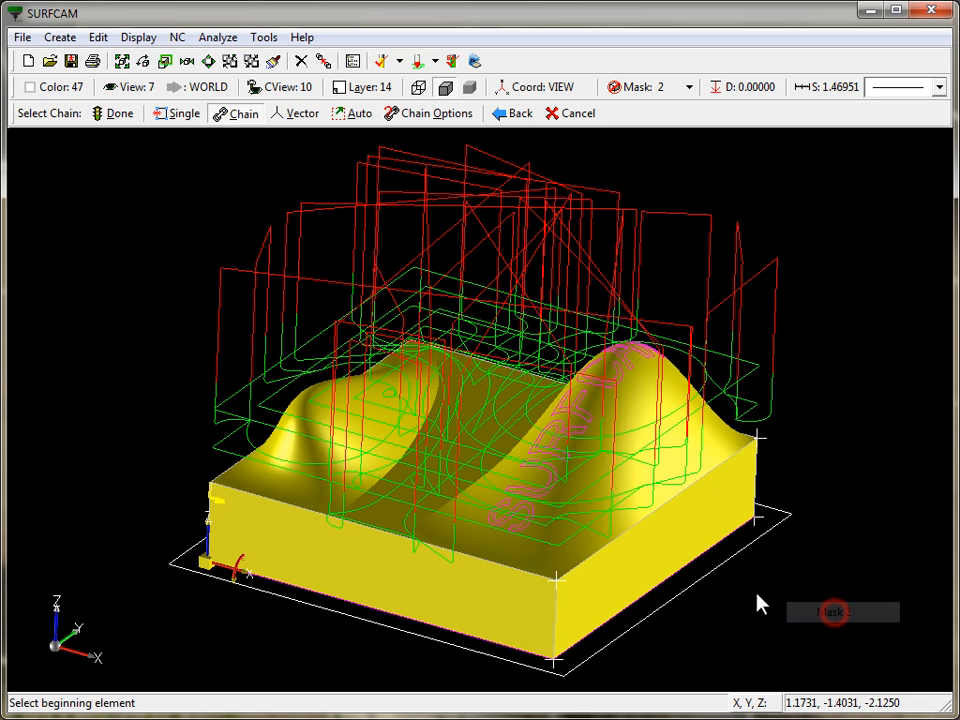
left_click(602, 648)
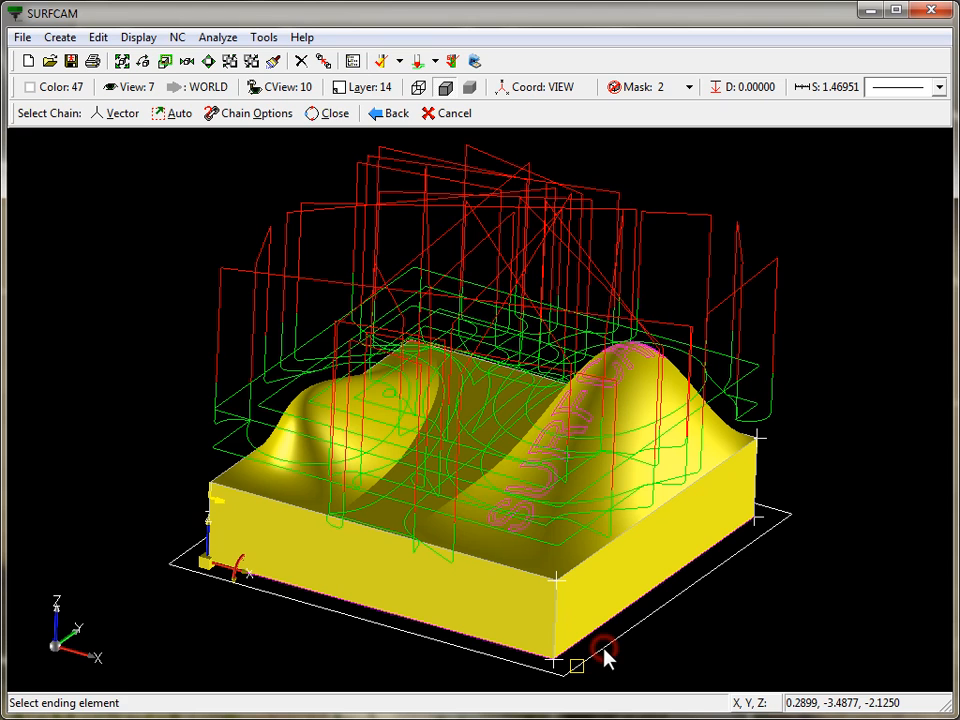
left_click(603, 648)
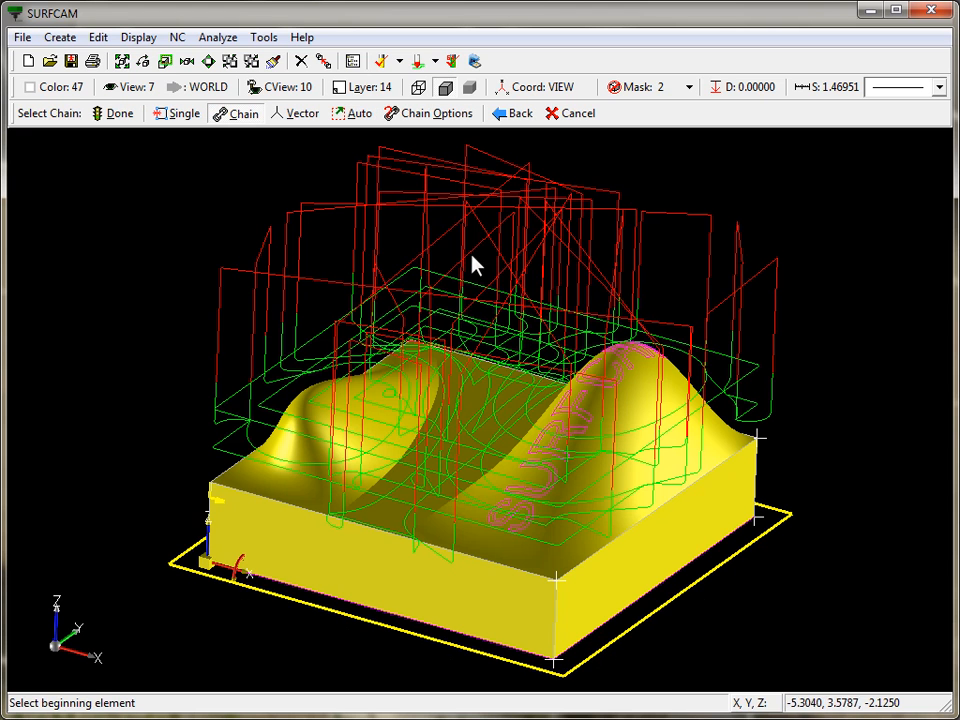
right_click(437, 188)
mouse_move(594, 369)
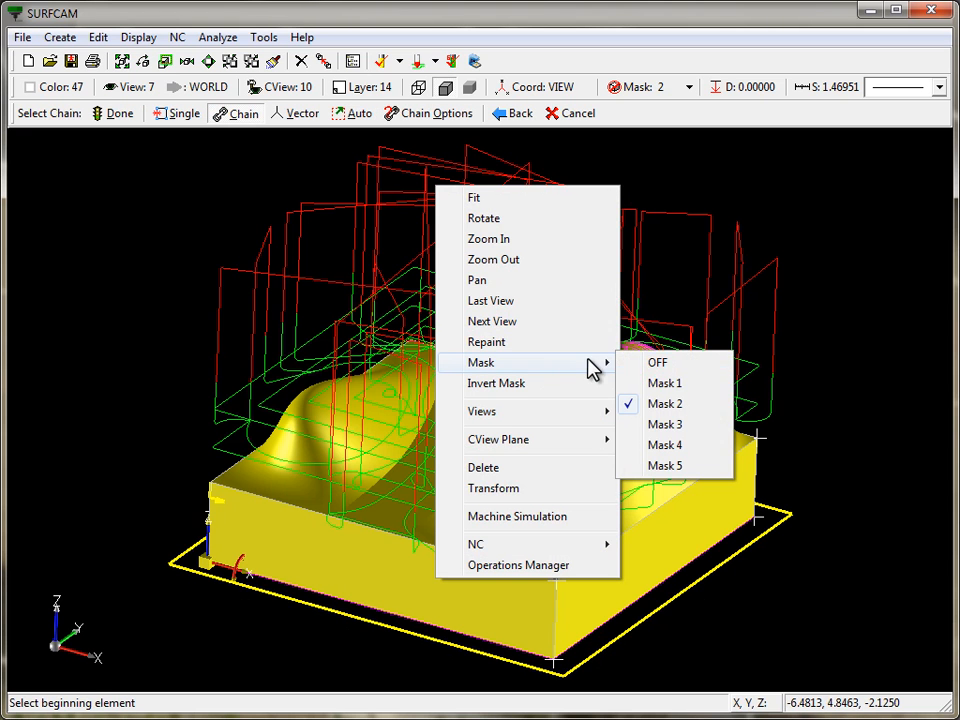
left_click(654, 362)
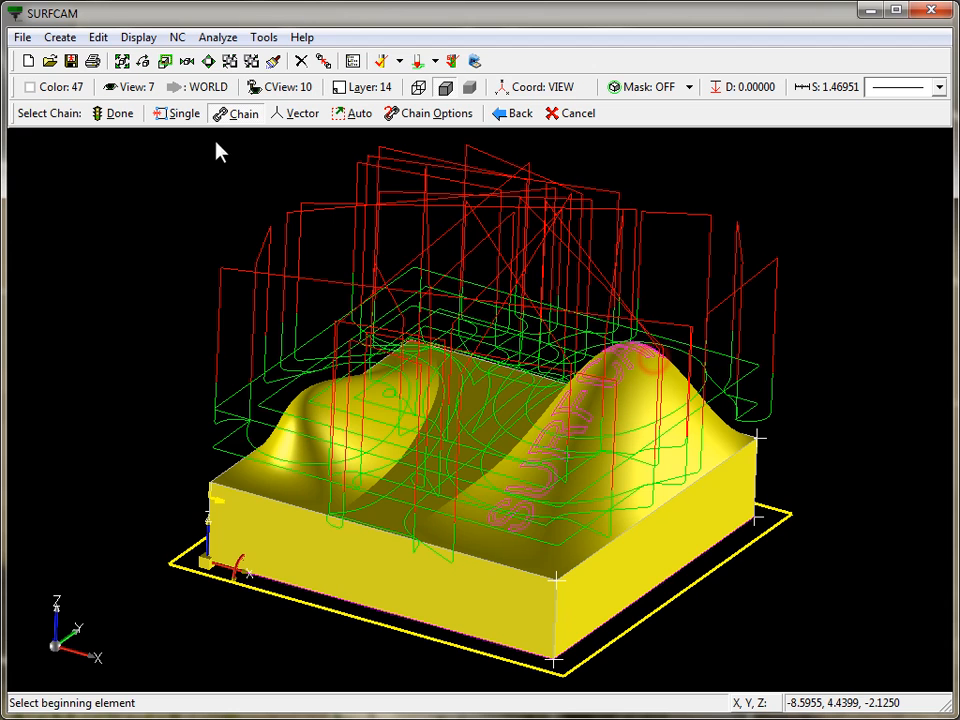
left_click(106, 112)
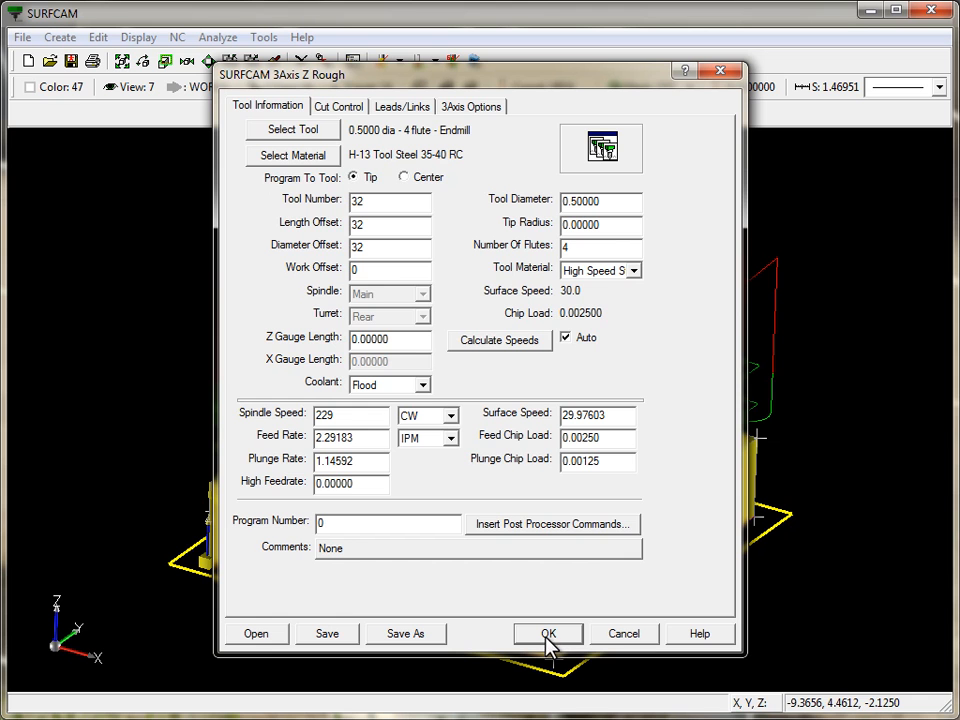
- In the Cut Control settings, set Minimum Z by picking the top front corner of the block
left_click(339, 108)
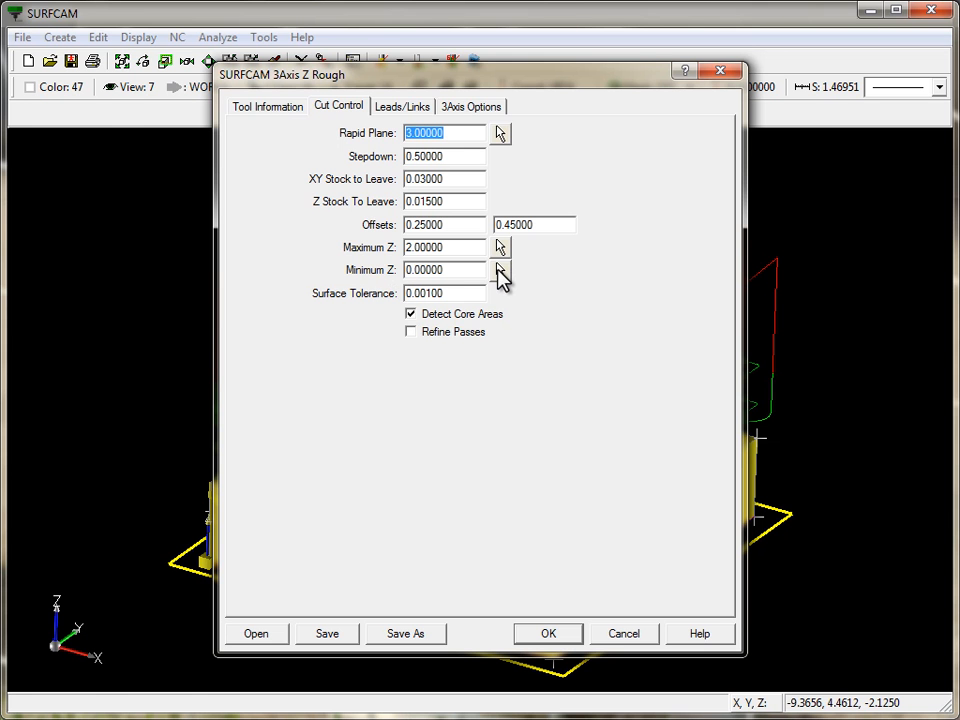
left_click(500, 270)
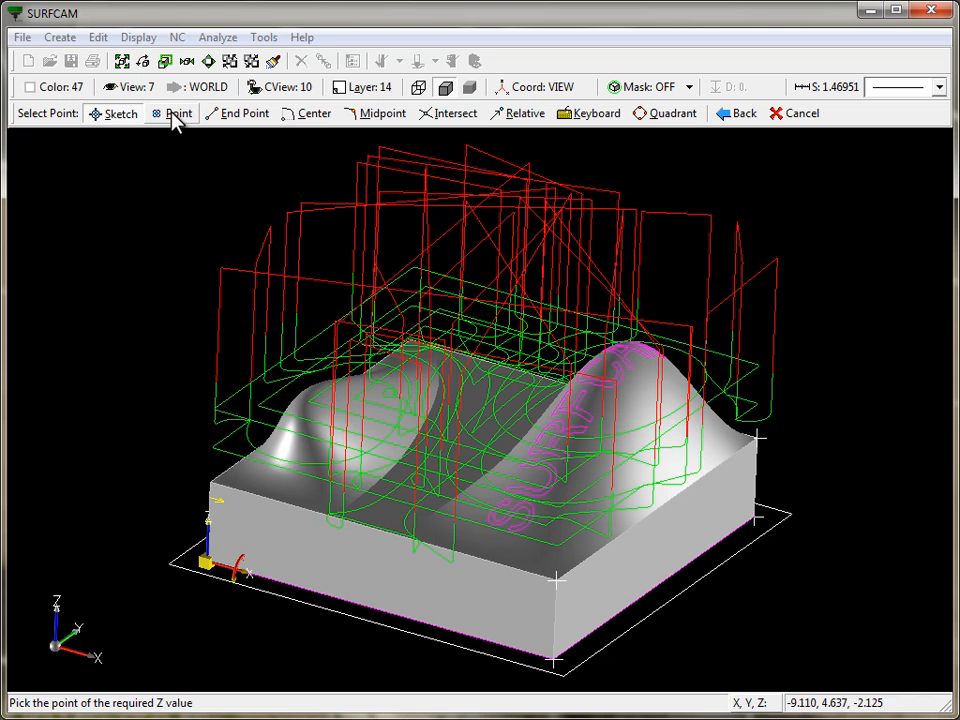
left_click(175, 115)
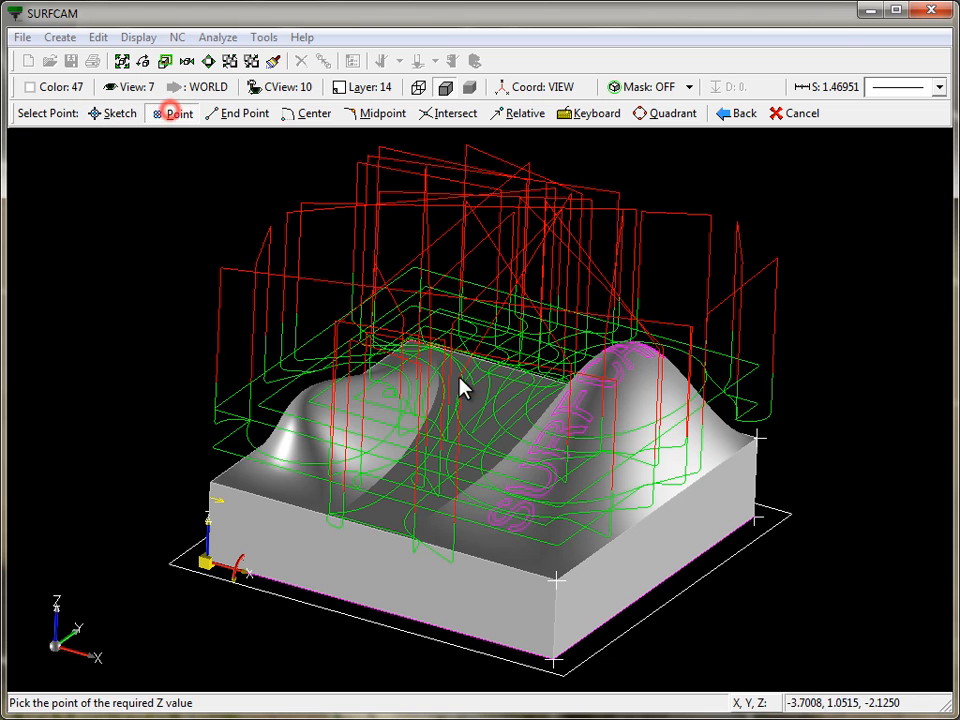
left_click(557, 591)
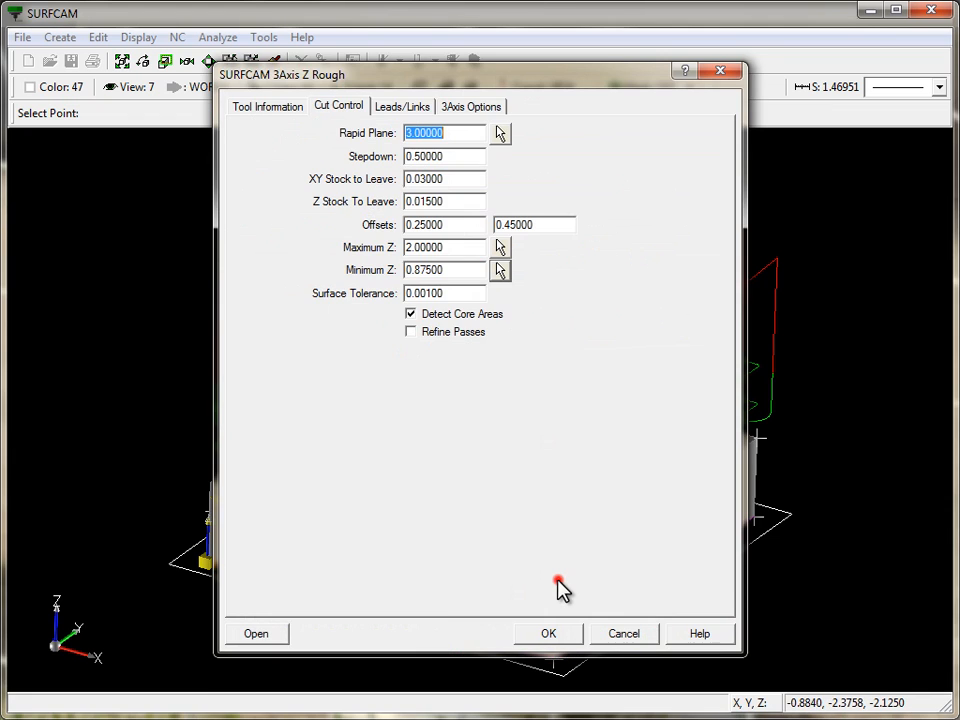
- Set Minimum Z to 0.87500+.03 and accept the parameters to generate the roughing toolpath
left_click(459, 268)
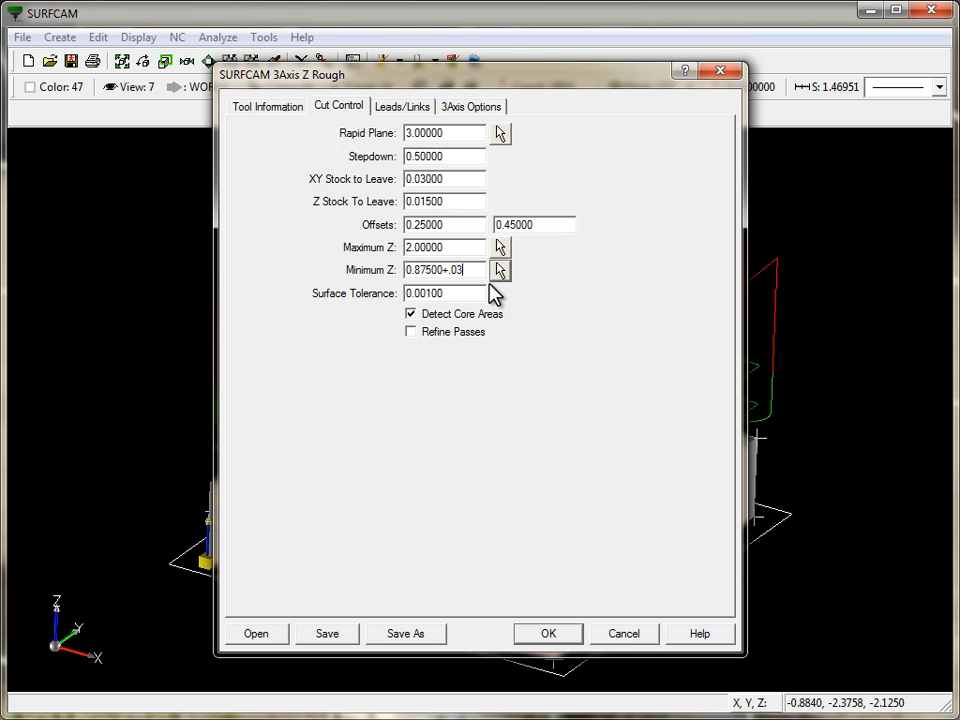
key("Tab")
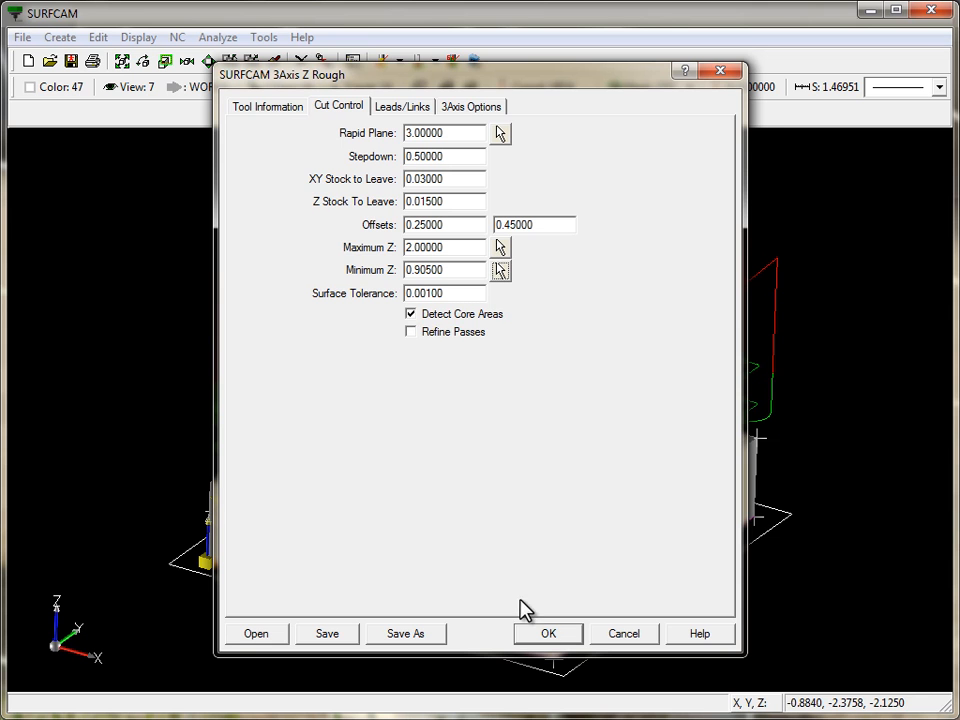
left_click(560, 634)
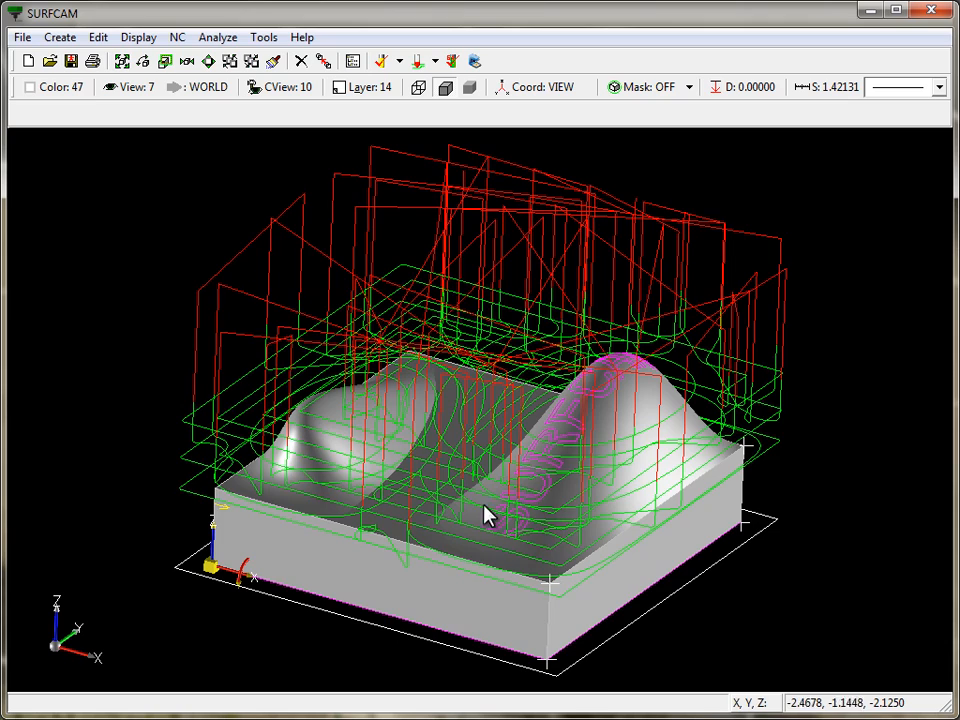
- Measure the vertical distance between two adjacent roughing levels at the block's left side using the Distance analysis
middle_click_drag(576, 574, 358, 360)
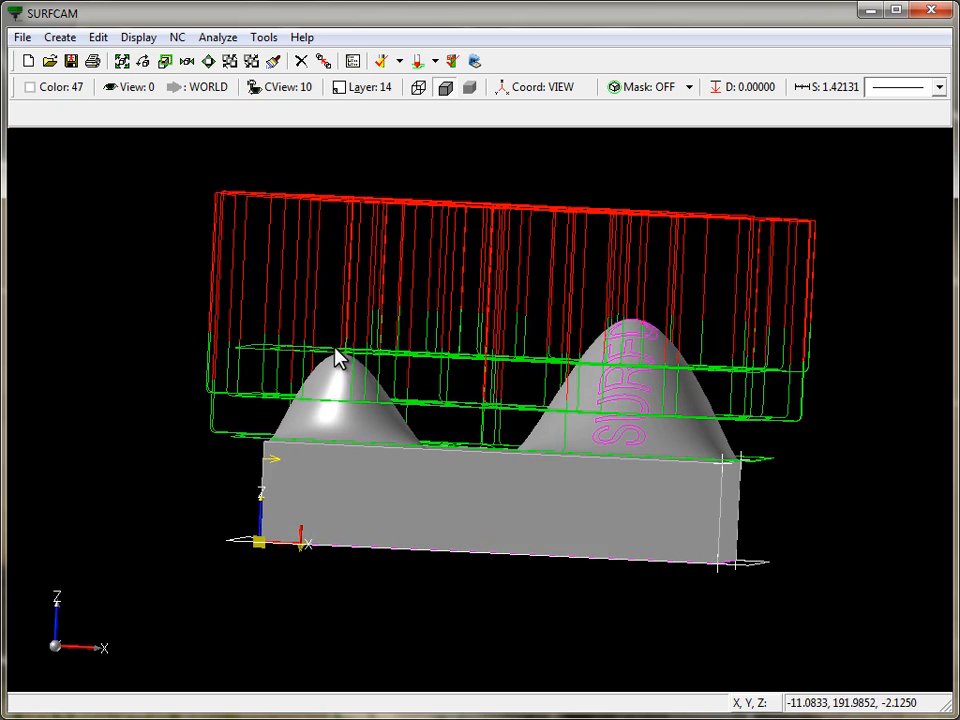
middle_click_drag(336, 358, 206, 311)
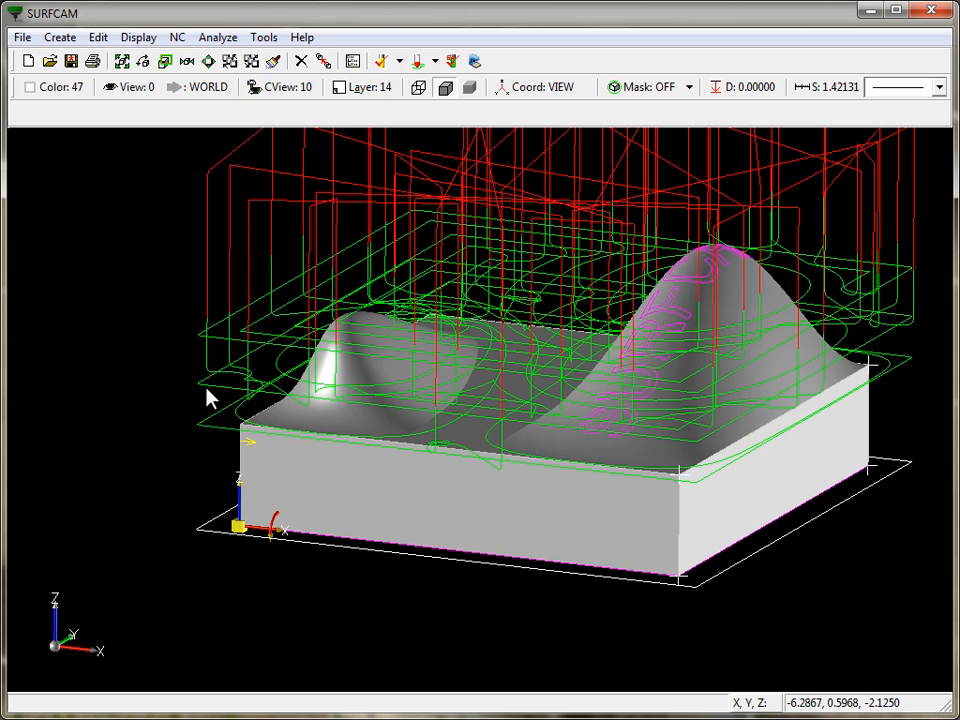
left_click(217, 38)
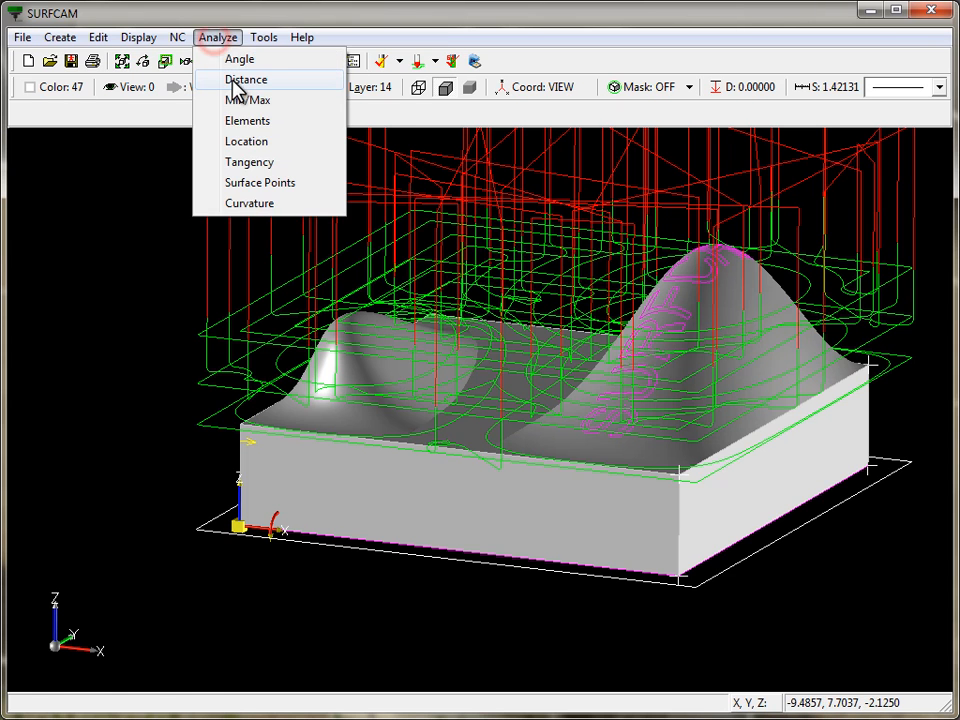
left_click(234, 82)
scroll(189, 379, "up", 5)
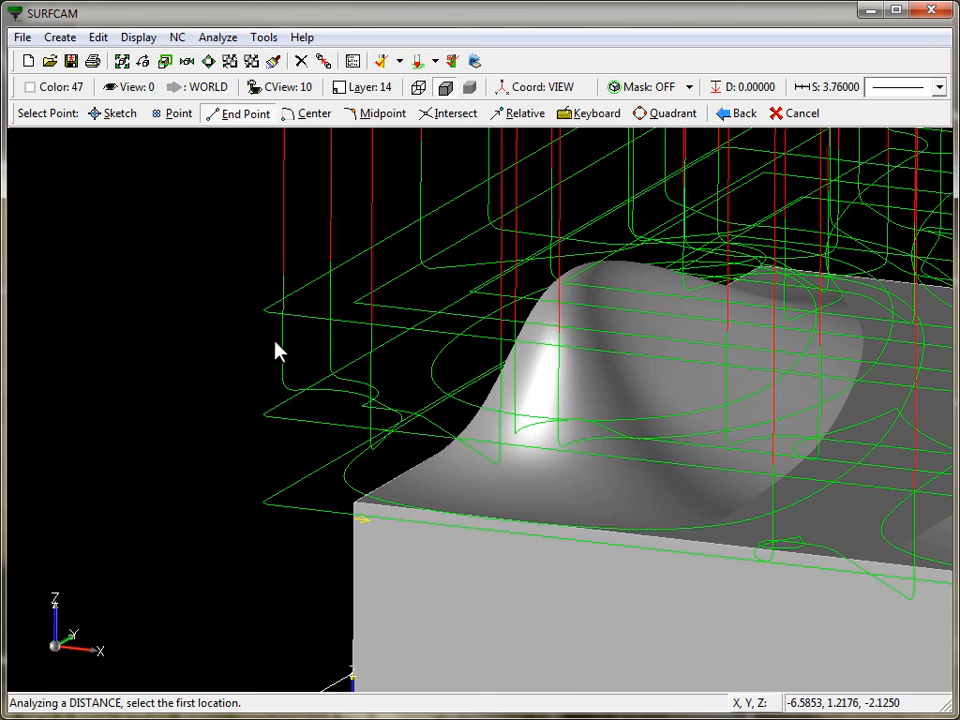
left_click(267, 312)
left_click(275, 420)
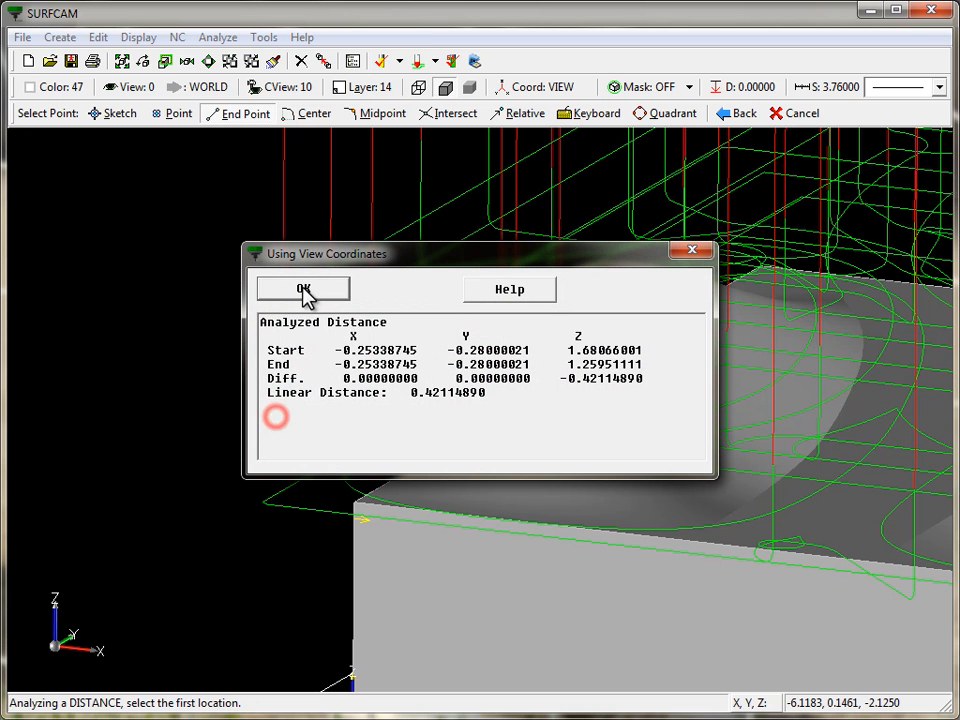
- Measure the distance between the next lower pair of roughing levels, then close the analysis results
left_click_drag(582, 379, 614, 382)
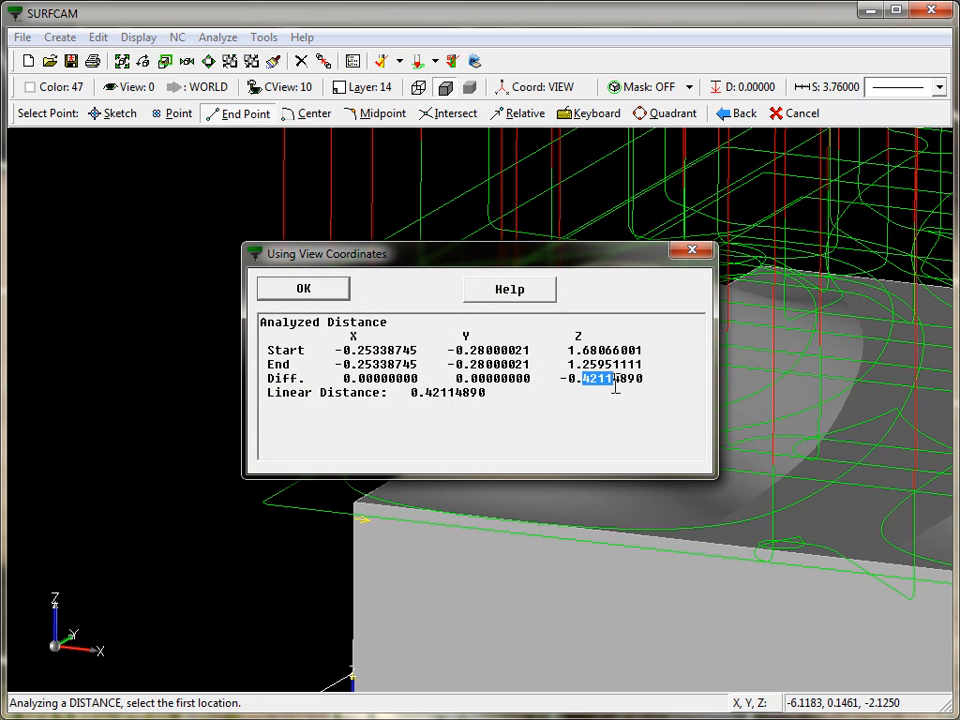
left_click_drag(434, 251, 562, 196)
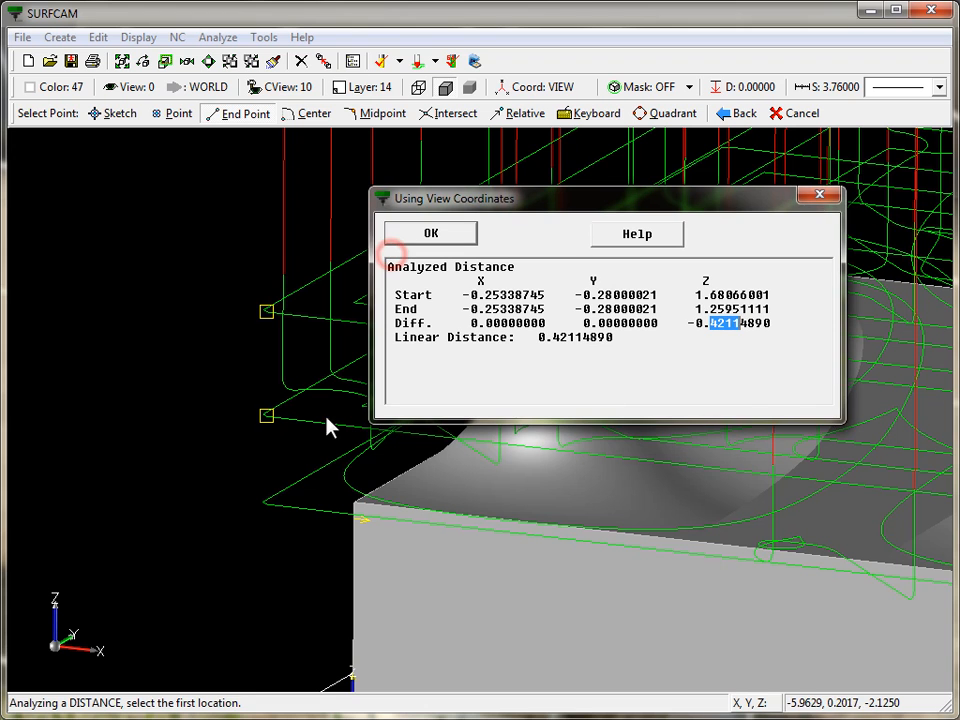
left_click(270, 418)
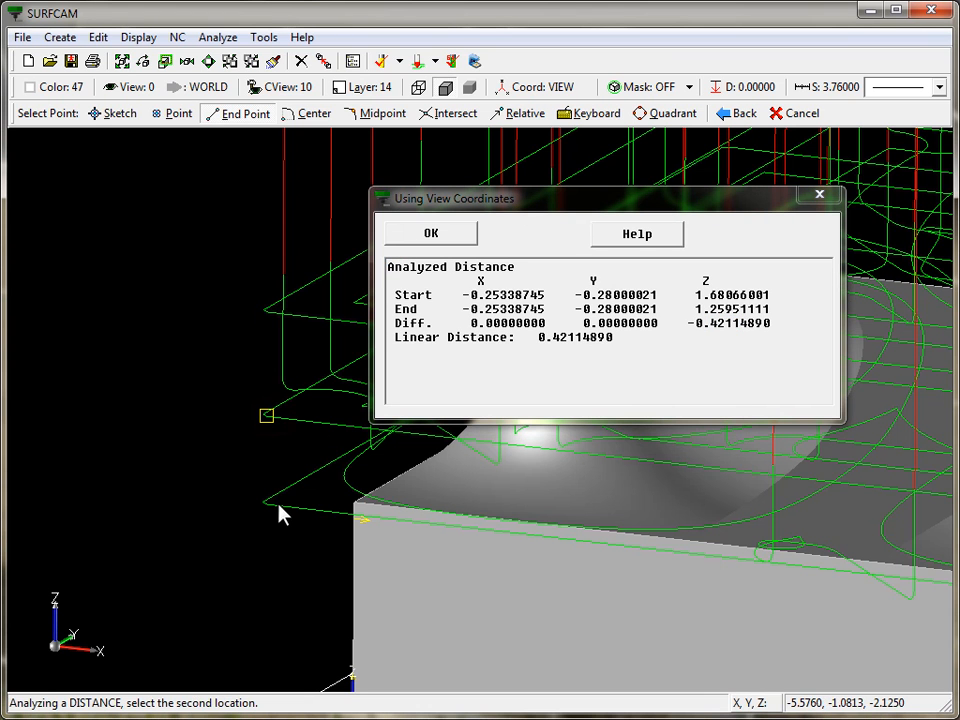
left_click(272, 505)
left_click_drag(704, 323, 740, 326)
left_click(431, 237)
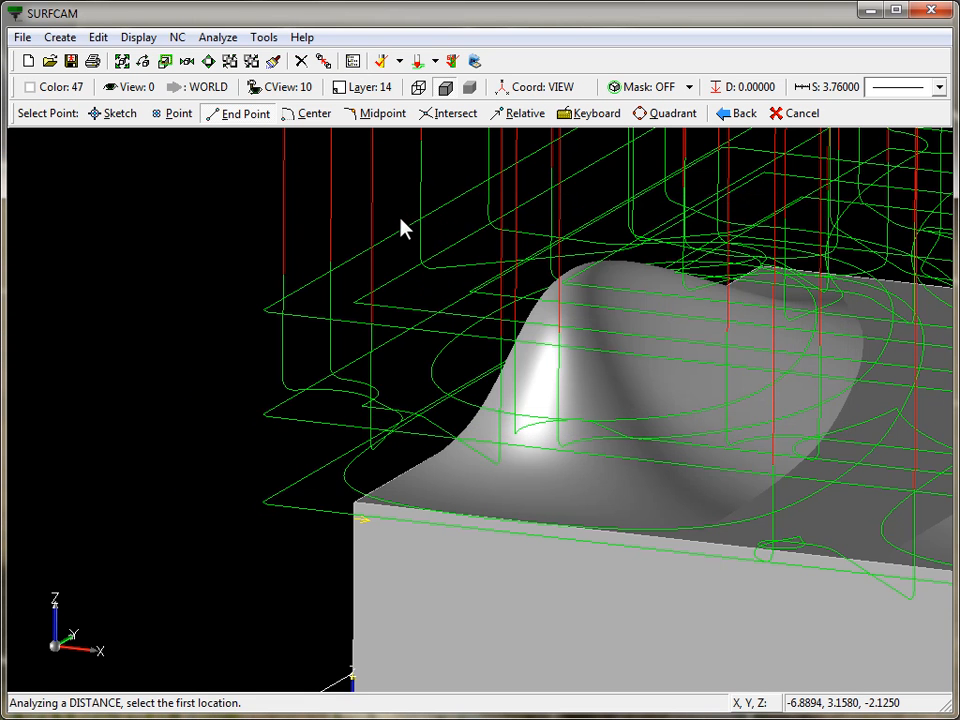
- Regenerate the Z Rough toolpath with its original geometry, setting the Retract Strategy to Shortest Route
key("7")
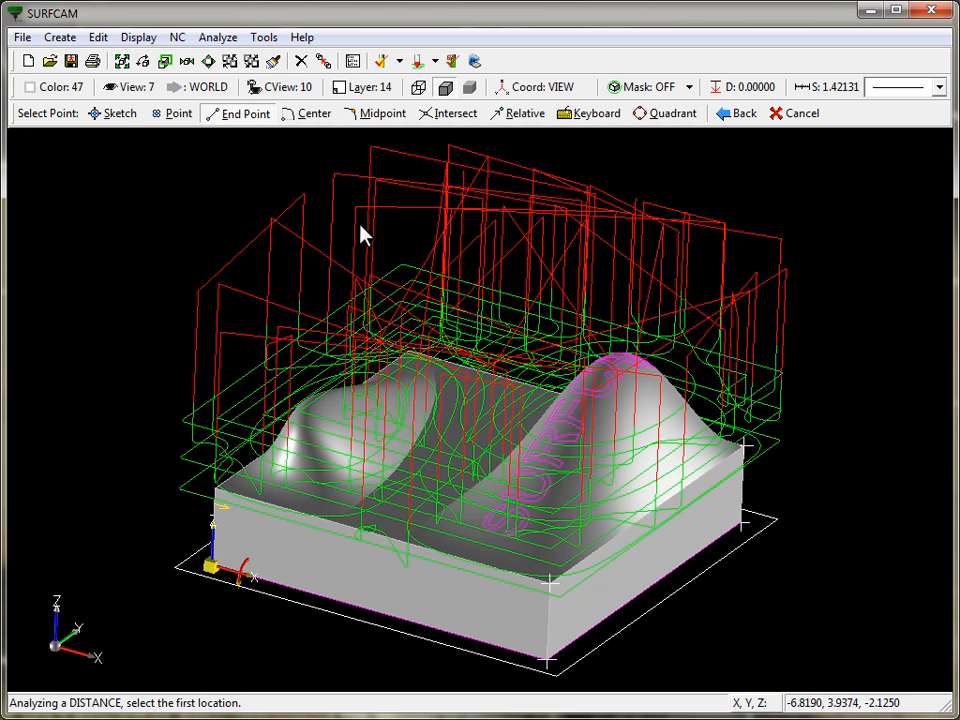
right_click(179, 173)
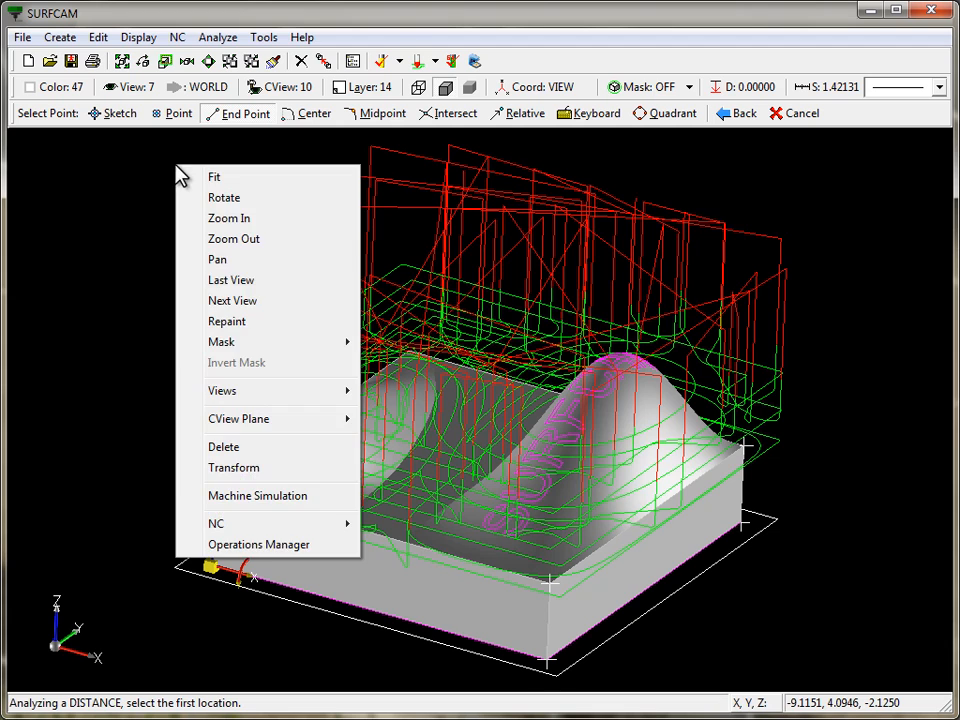
left_click(258, 545)
right_click(330, 318)
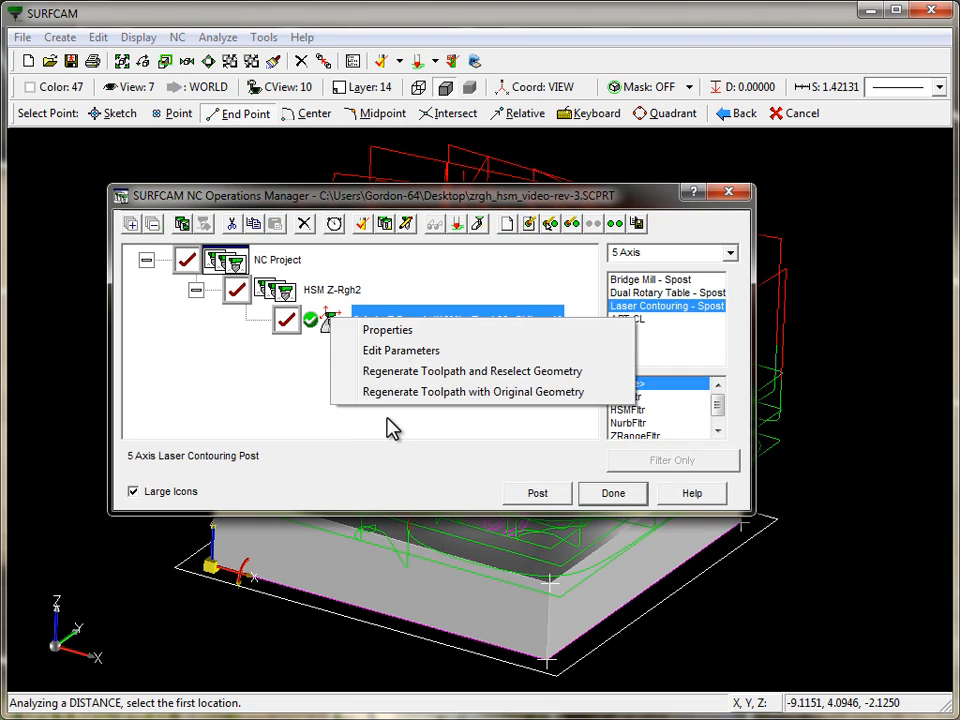
left_click(405, 398)
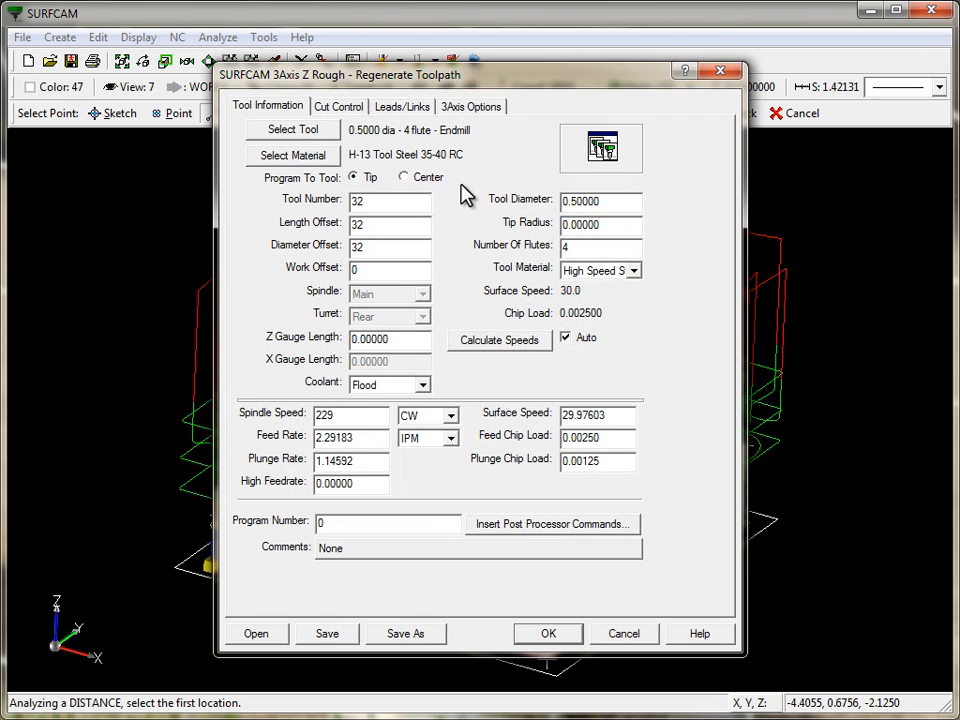
left_click(398, 110)
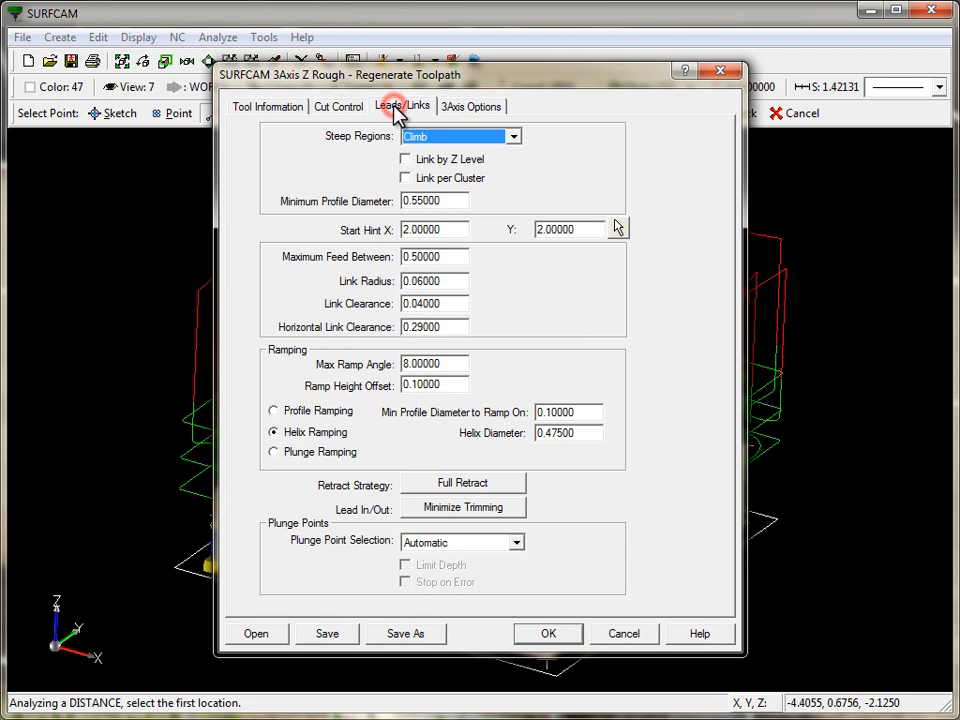
left_click(490, 485)
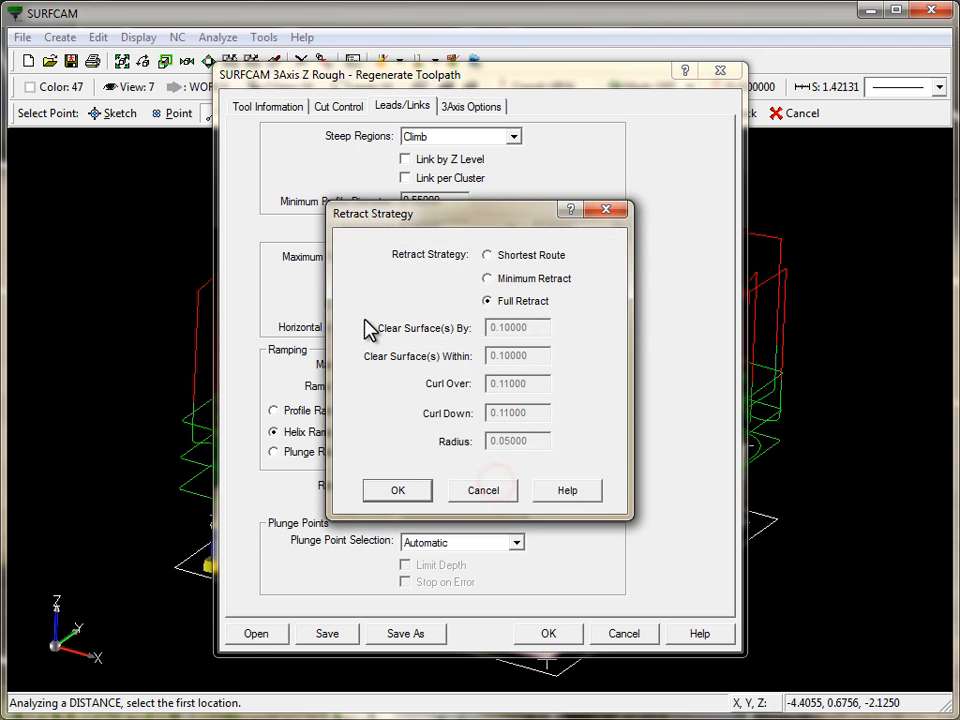
left_click(487, 256)
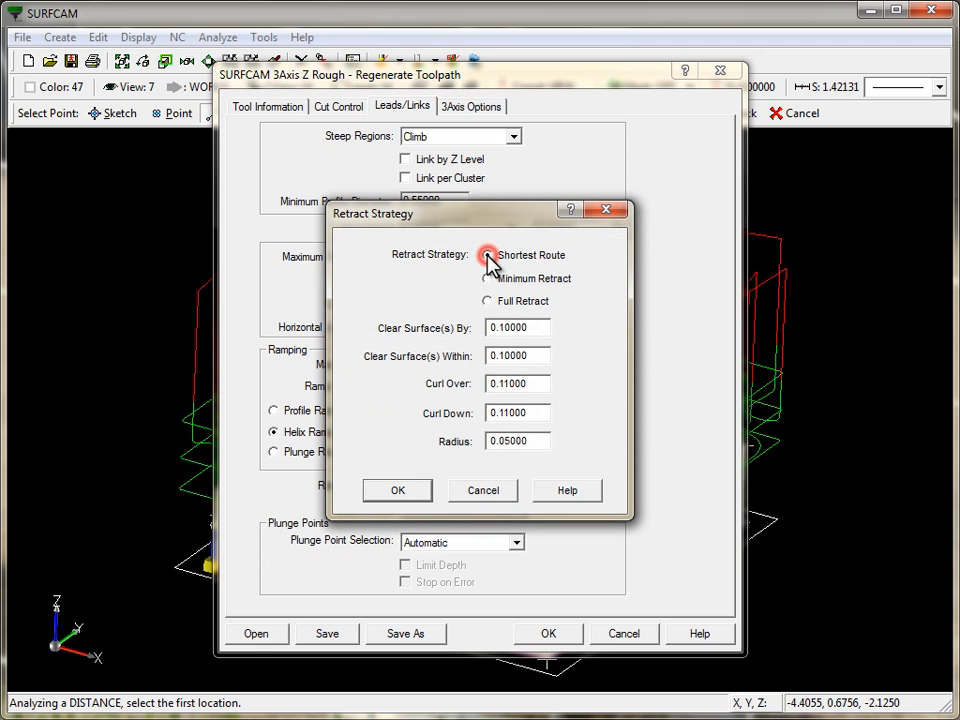
left_click(398, 490)
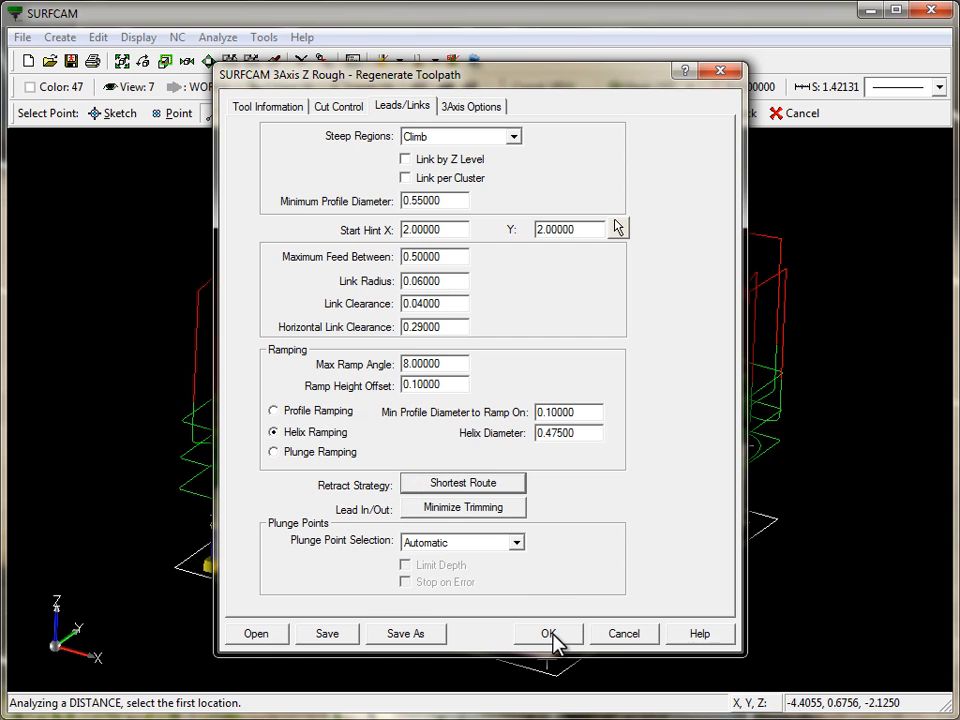
left_click(549, 637)
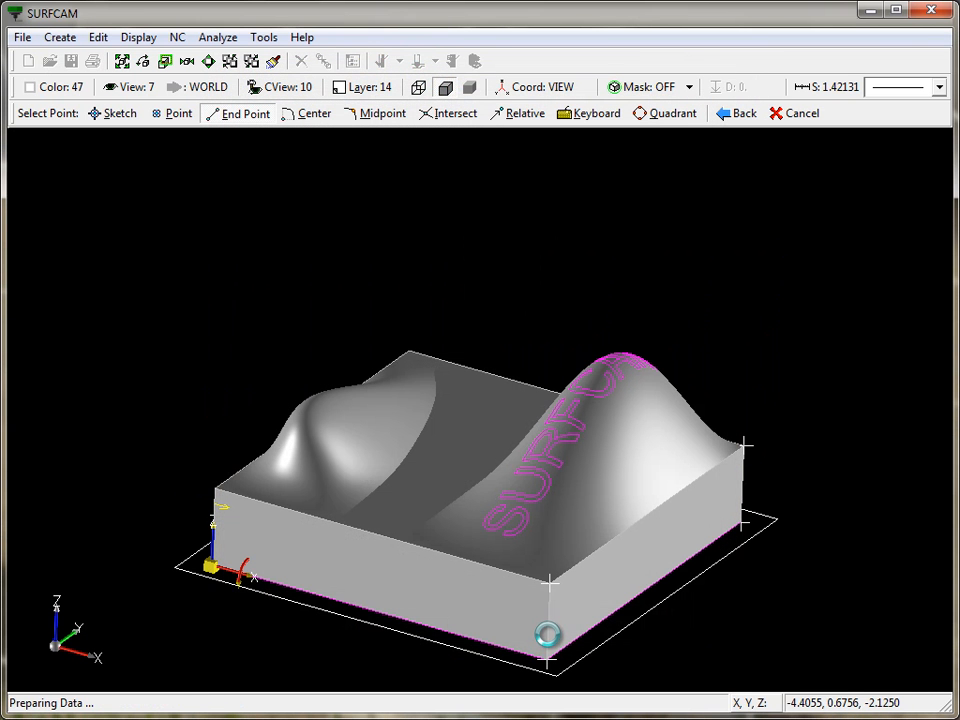
- Examine the regenerated toolpath's retract and link moves from several angles
middle_click_drag(941, 605, 396, 328)
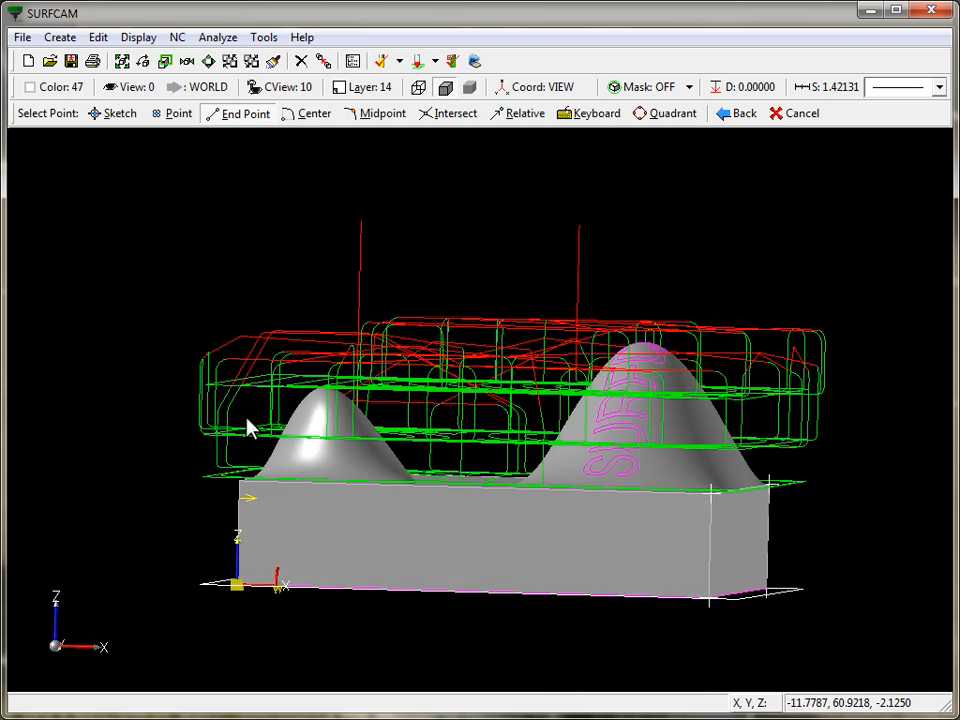
middle_click_drag(250, 428, 420, 378)
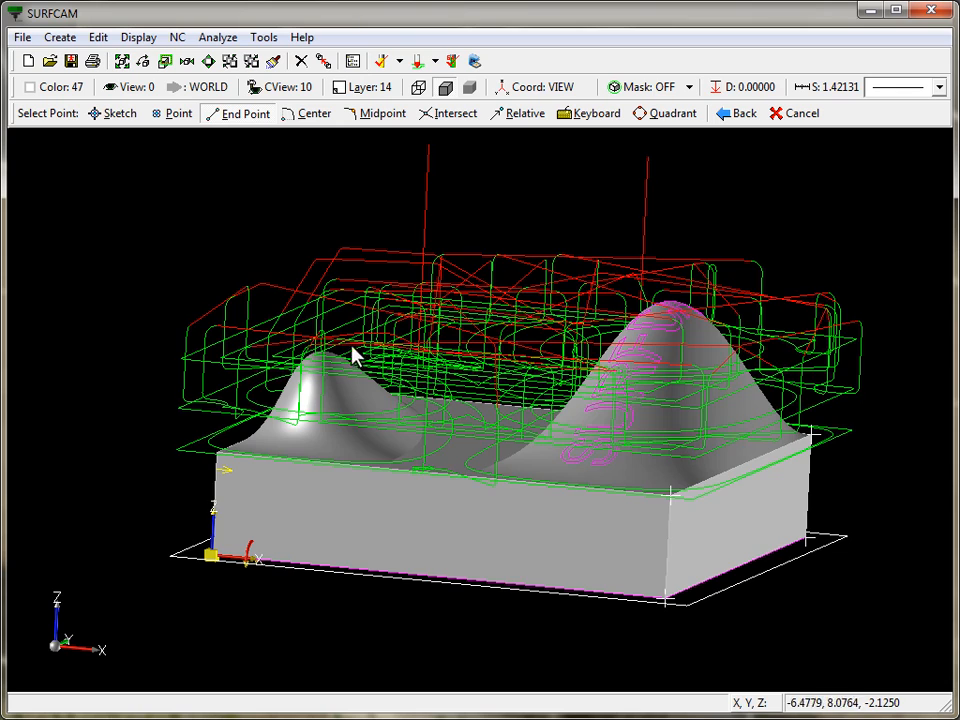
middle_click_drag(352, 350, 304, 463)
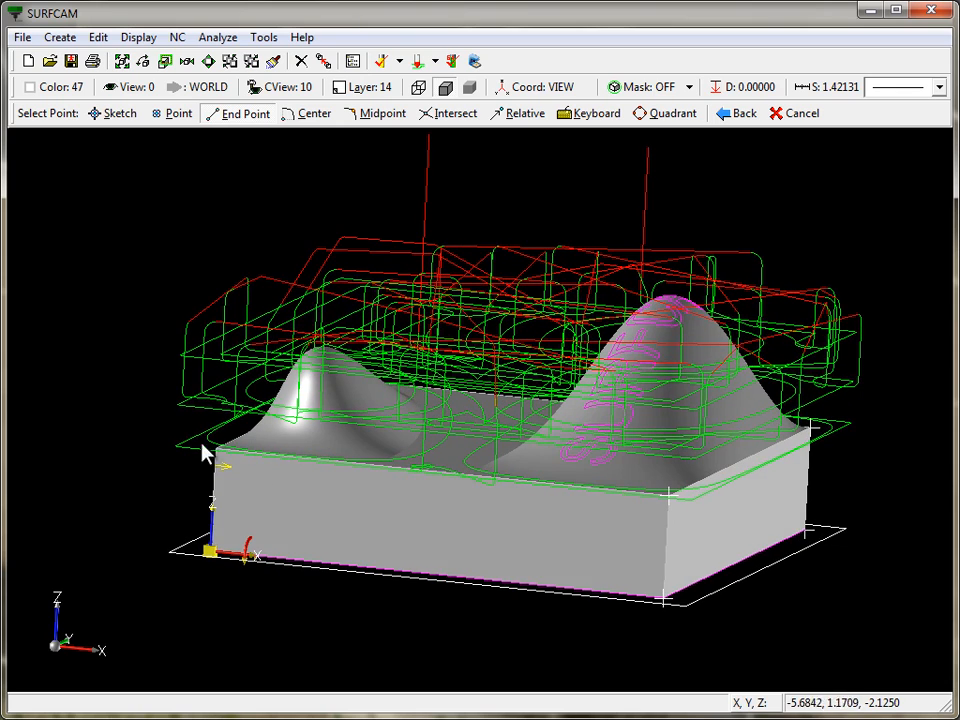
middle_click_drag(294, 360, 297, 388)
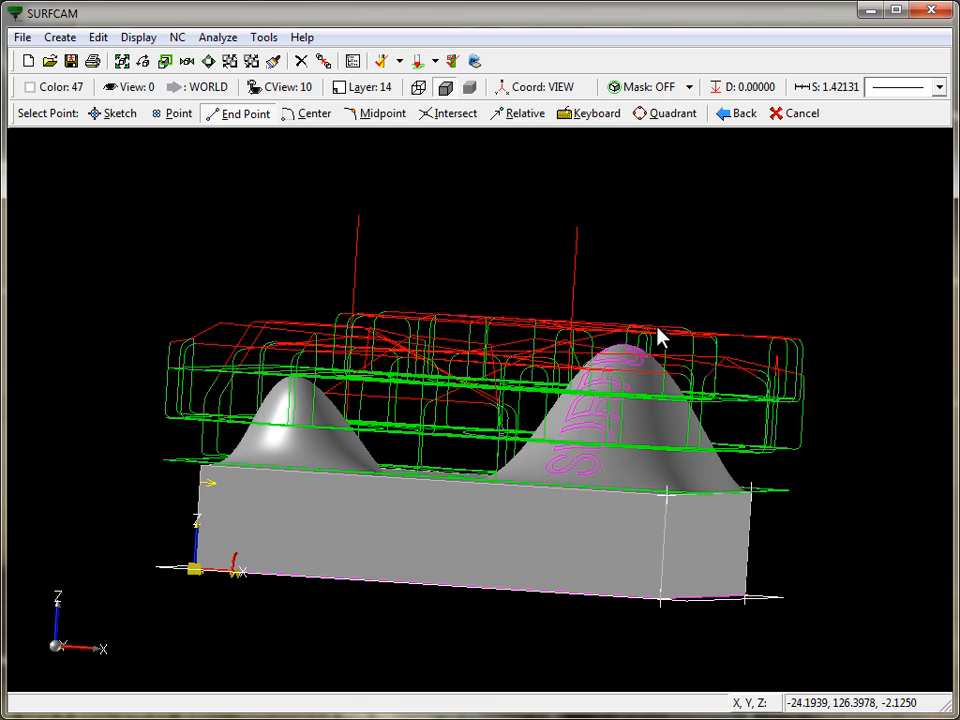
middle_click_drag(593, 418, 593, 422)
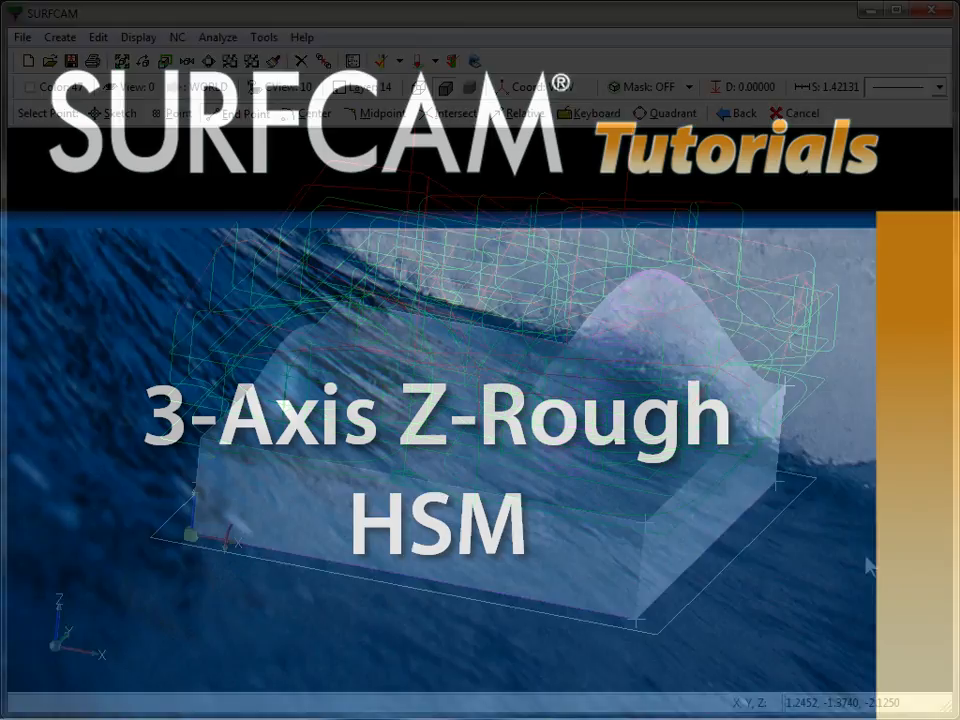